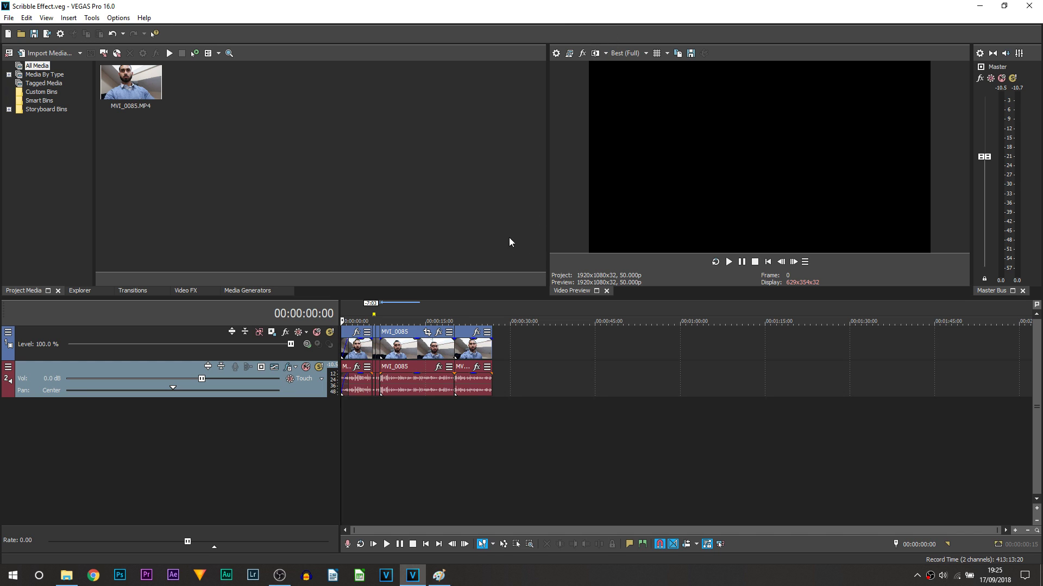
scroll(376, 430, up, 3)
- Preview the short clip from 00:00:05:14 and return the playhead there
click(397, 417)
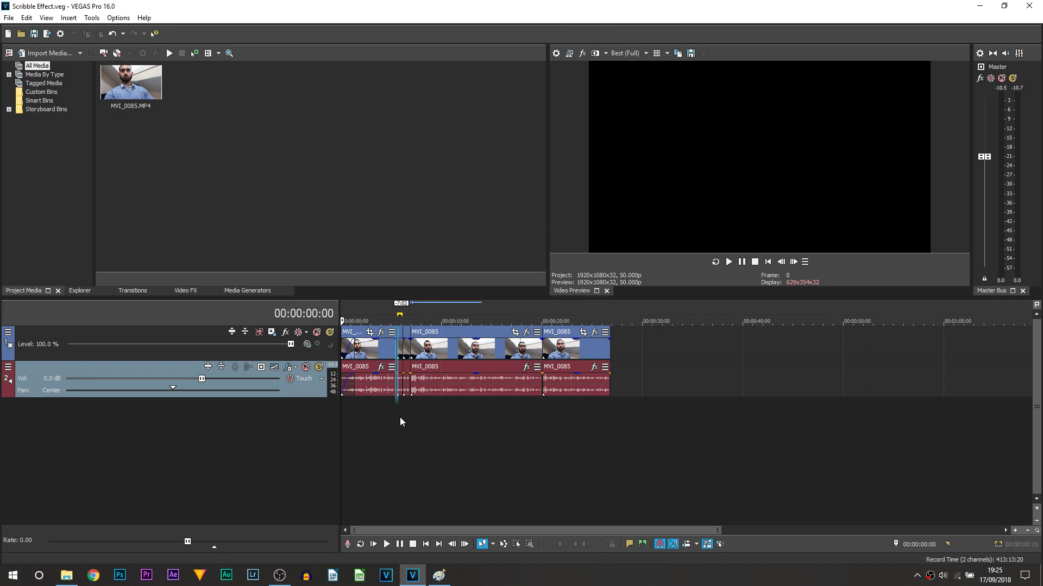
scroll(464, 415, up, 3)
scroll(506, 411, up, 3)
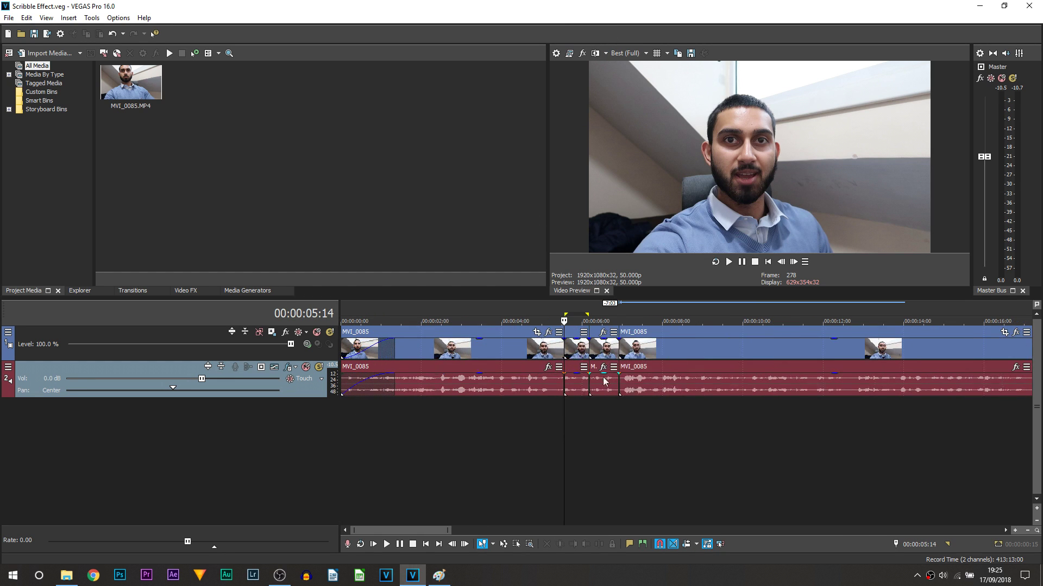
click(577, 351)
key(space)
key(space)
key(space)
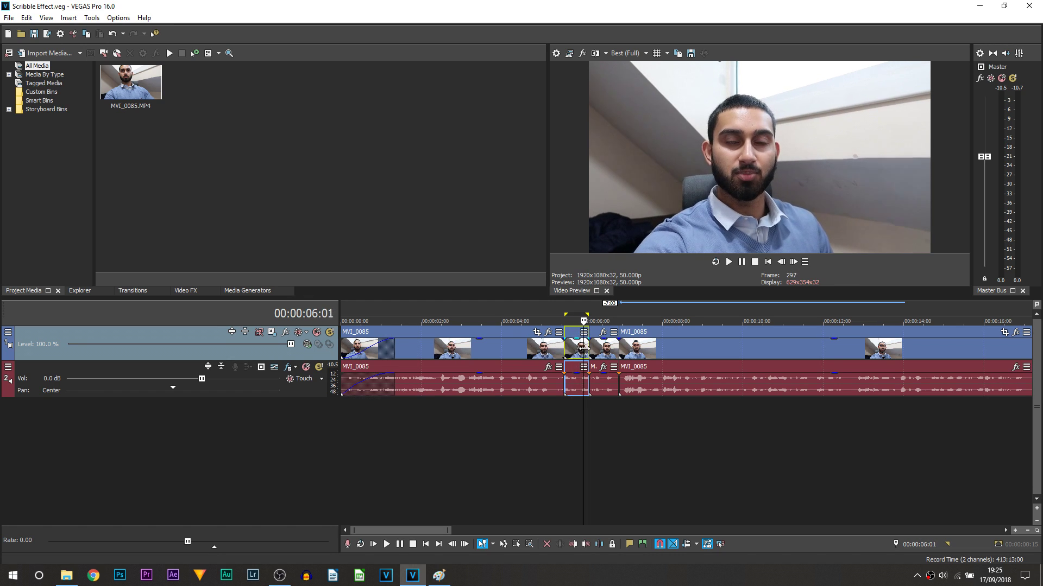
key(space)
key(Left)
key(Left)
key(Left)
key(Left)
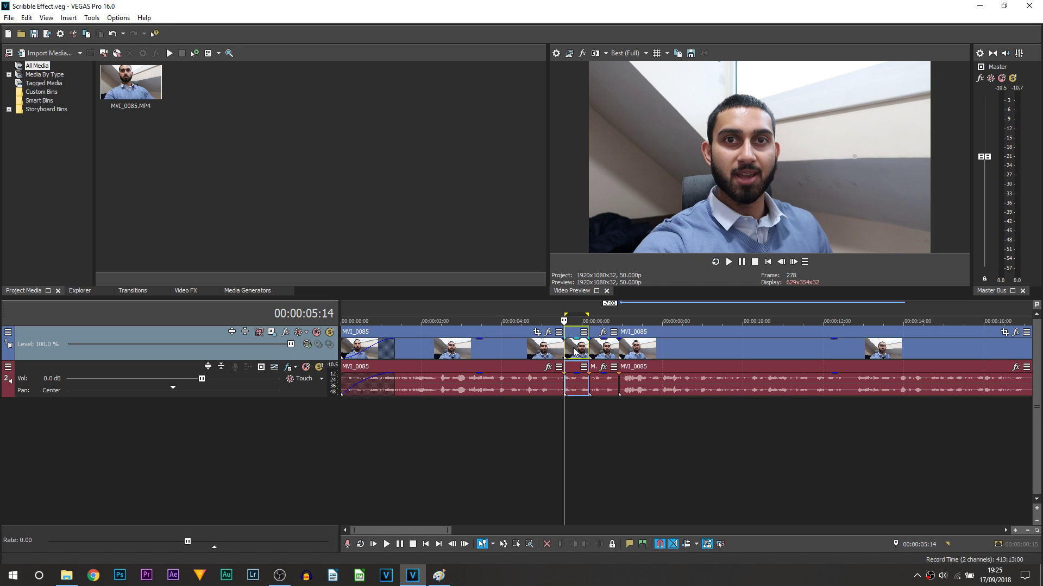
scroll(592, 358, up, 3)
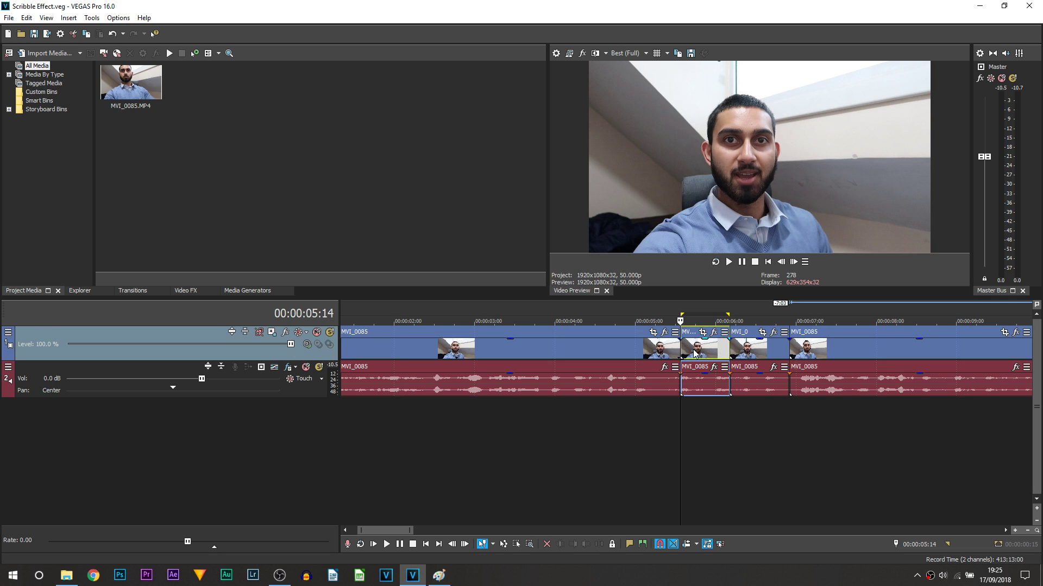
- Make the short clip the time selection, keep preview quality at Best (Full), and open Render As
double_click(701, 350)
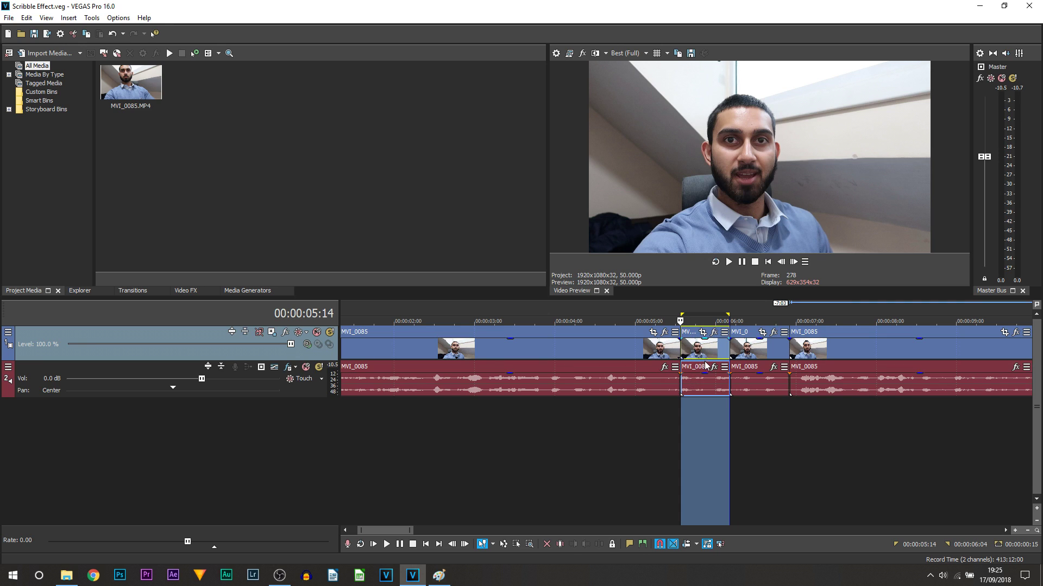
click(626, 53)
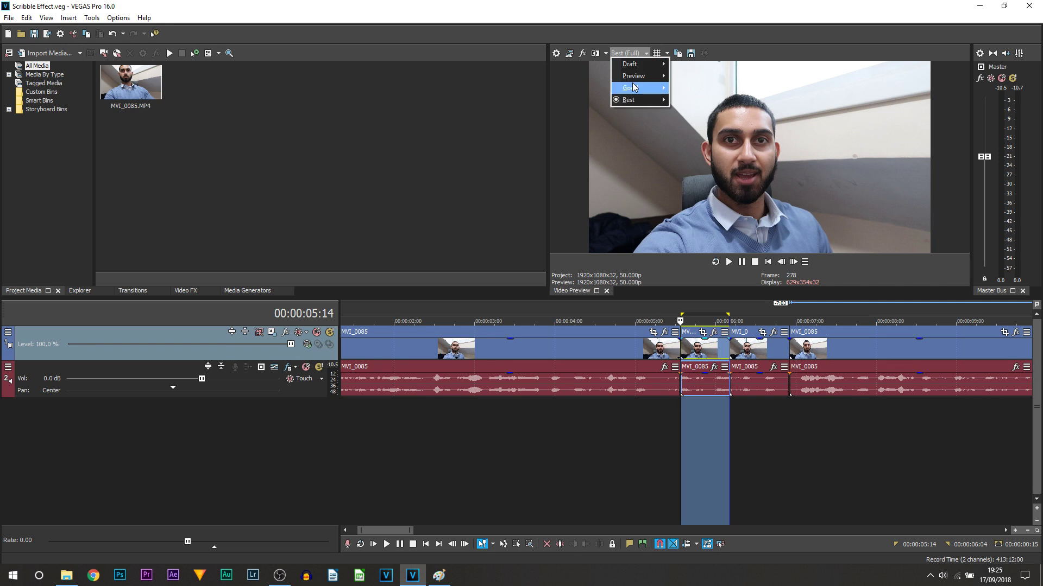
mouse_move(629, 100)
click(676, 101)
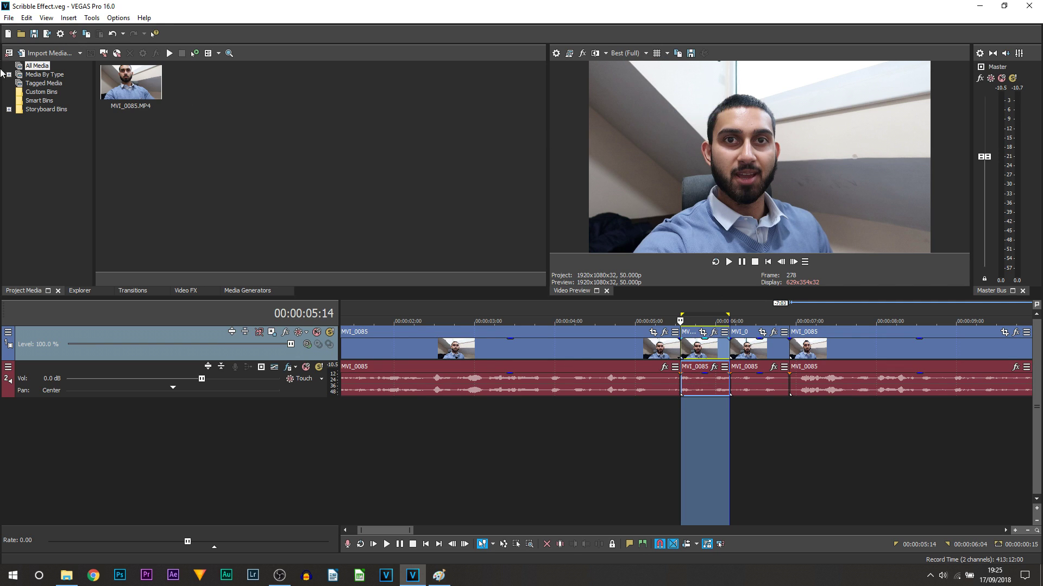
click(47, 33)
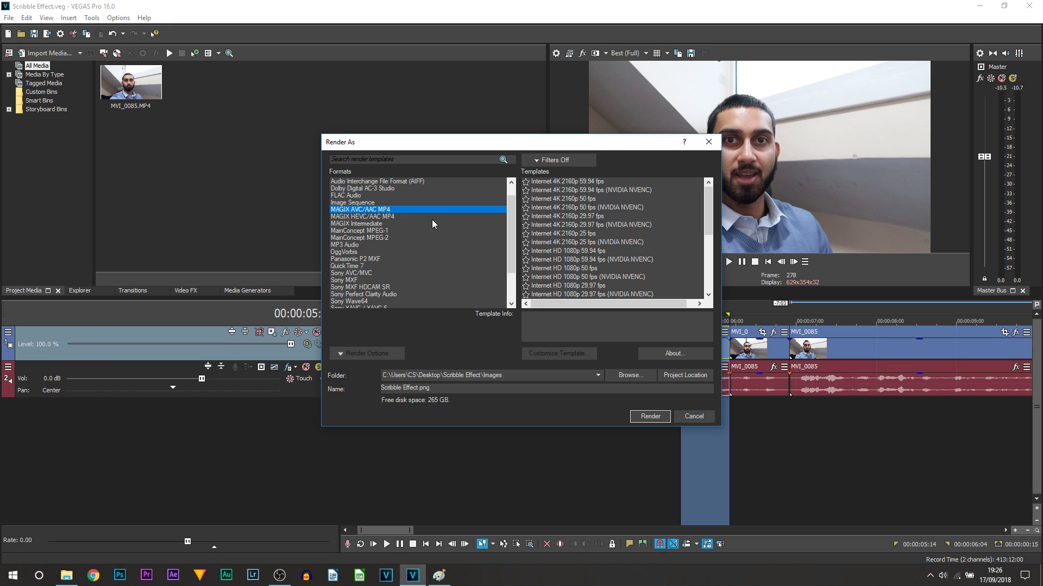
- Render the selection as a PNG image sequence, Scribble Effect.png, into the Images folder
click(357, 203)
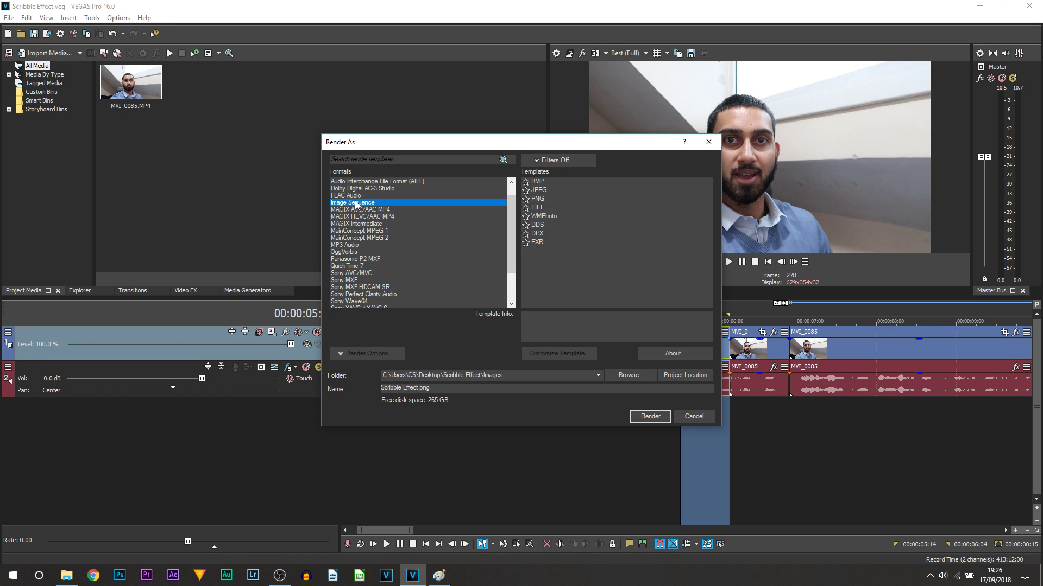
click(546, 200)
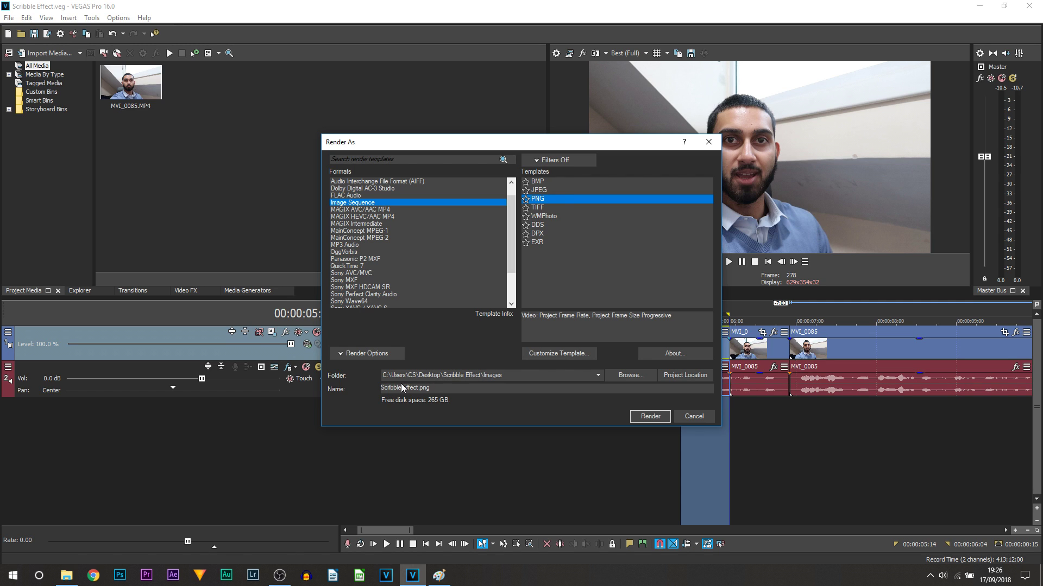
click(650, 417)
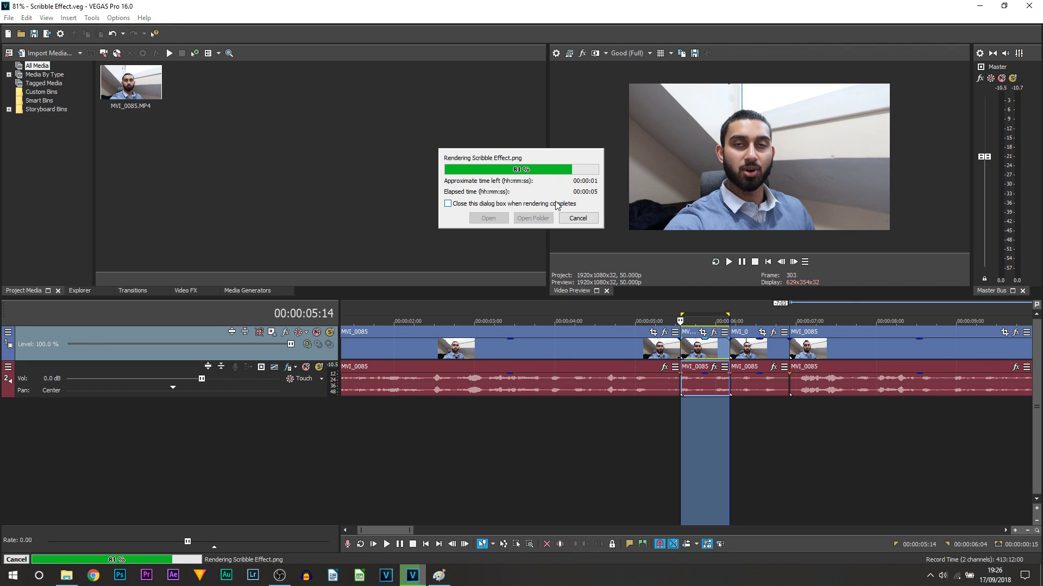
- Show the Images folder in Explorer and select all 31 rendered Scribble Effect PNG frames
click(531, 219)
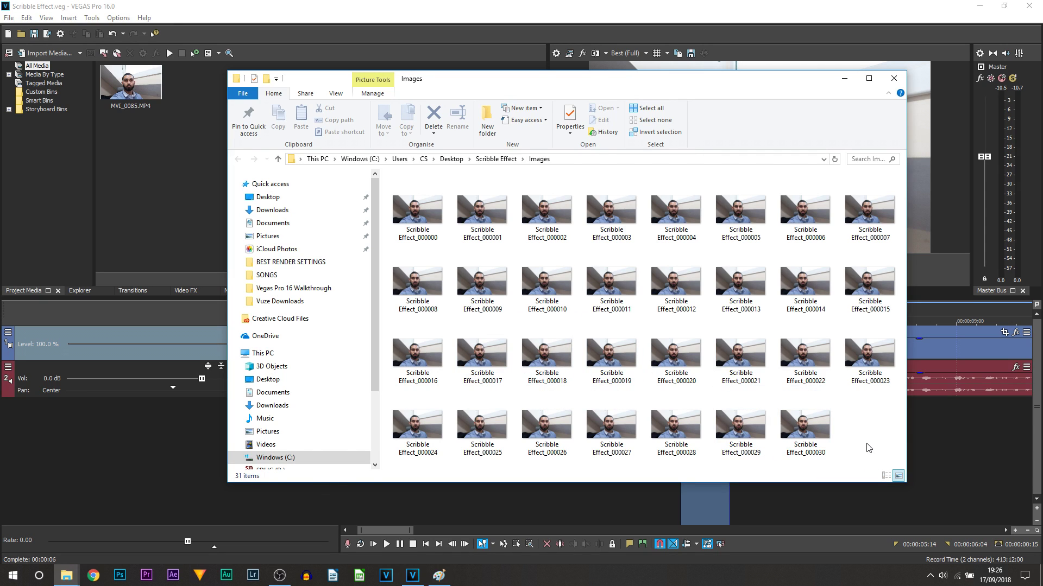
drag(868, 448, 387, 179)
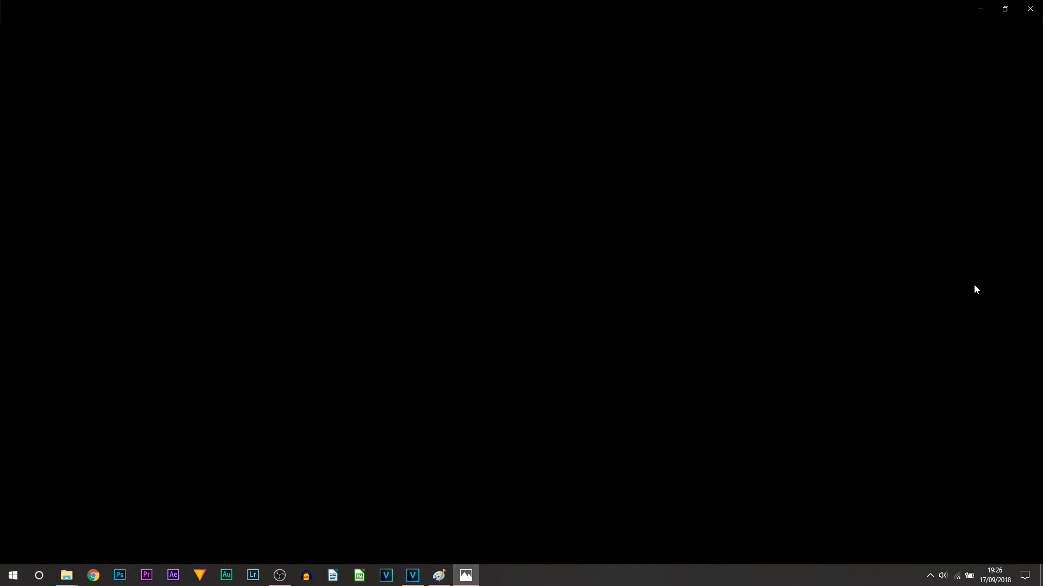
key(alt+F4)
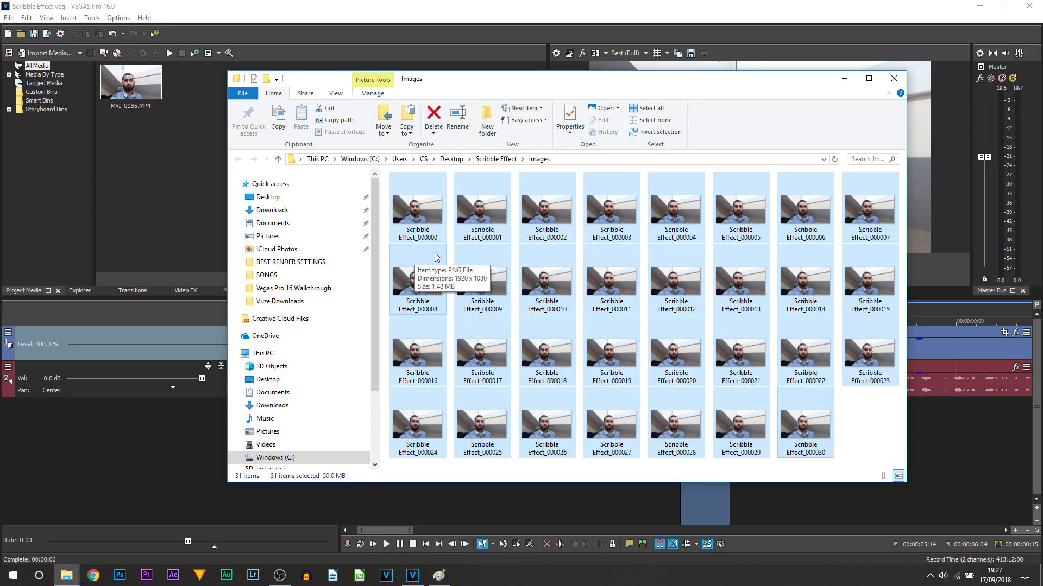
- Load Scribble Effect_000000 into Paint by dragging it from the frames folder onto the canvas
key(alt+Tab)
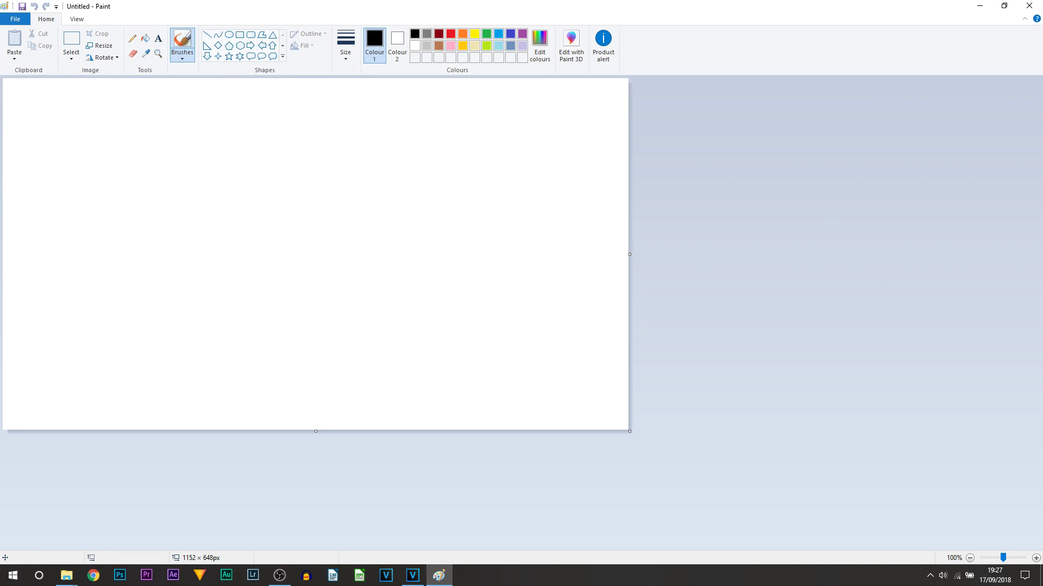
key(alt+Tab)
drag(124, 281, 187, 276)
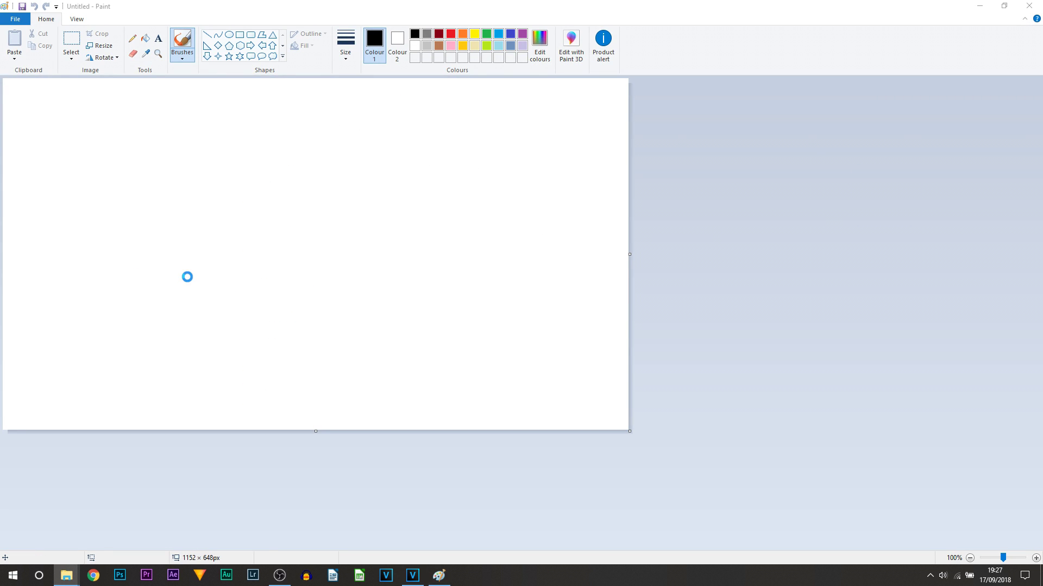
ctrl+scroll(301, 247, down, 1)
ctrl+scroll(326, 277, up, 1)
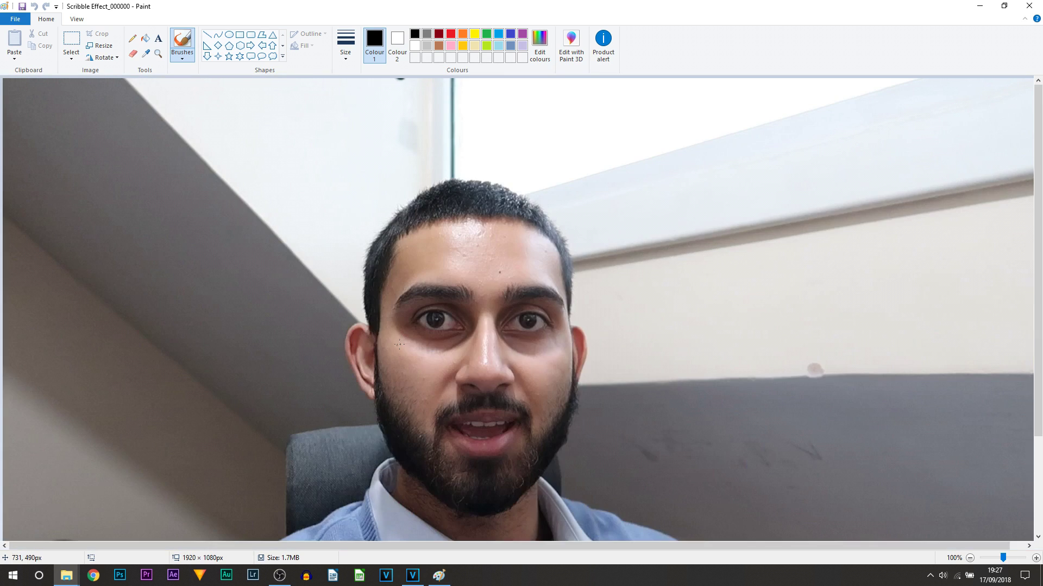
ctrl+scroll(367, 318, down, 1)
ctrl+scroll(394, 349, down, 1)
ctrl+scroll(394, 349, up, 3)
ctrl+scroll(375, 342, down, 3)
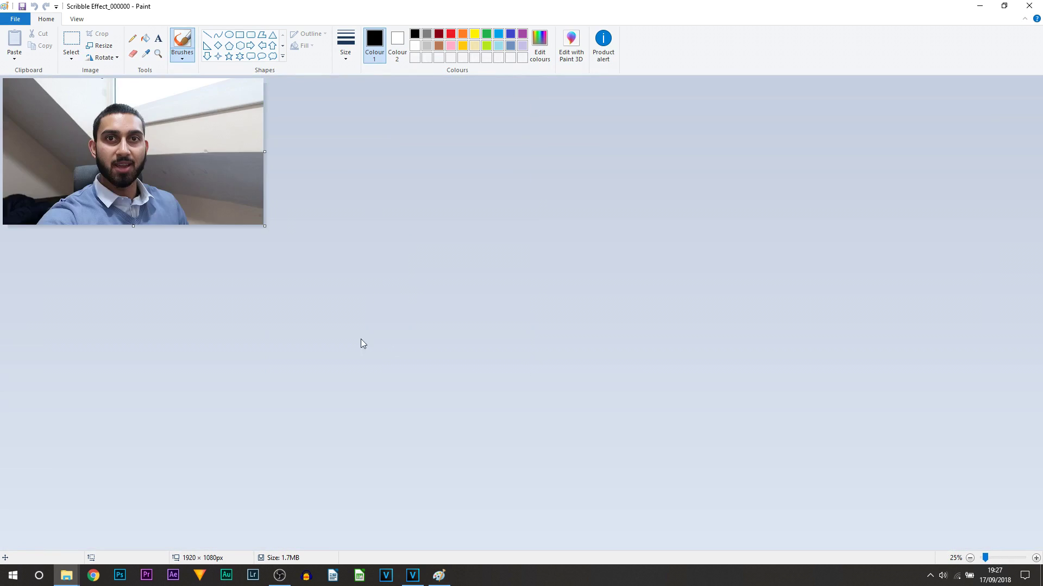
ctrl+scroll(326, 359, up, 1)
ctrl+scroll(366, 407, up, 2)
ctrl+scroll(519, 467, down, 1)
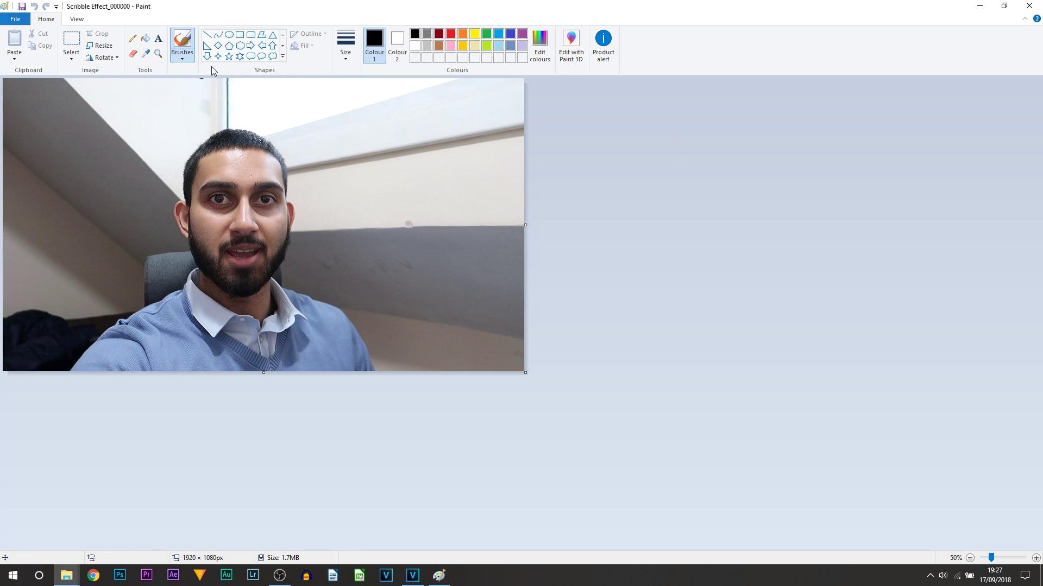
click(183, 63)
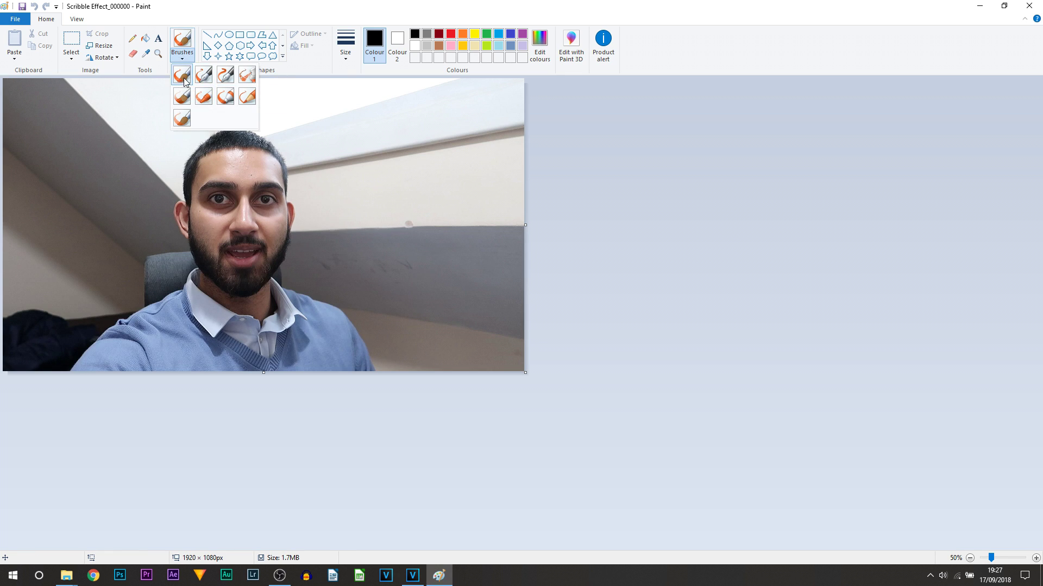
- Choose a brush style with the thickest stroke size, then switch to a different brush style
click(183, 76)
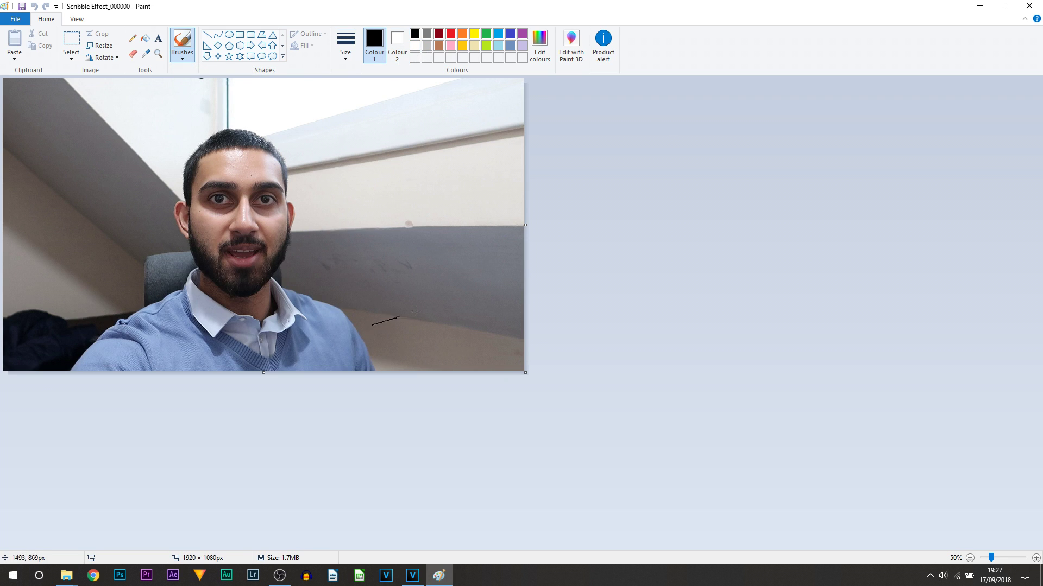
click(353, 58)
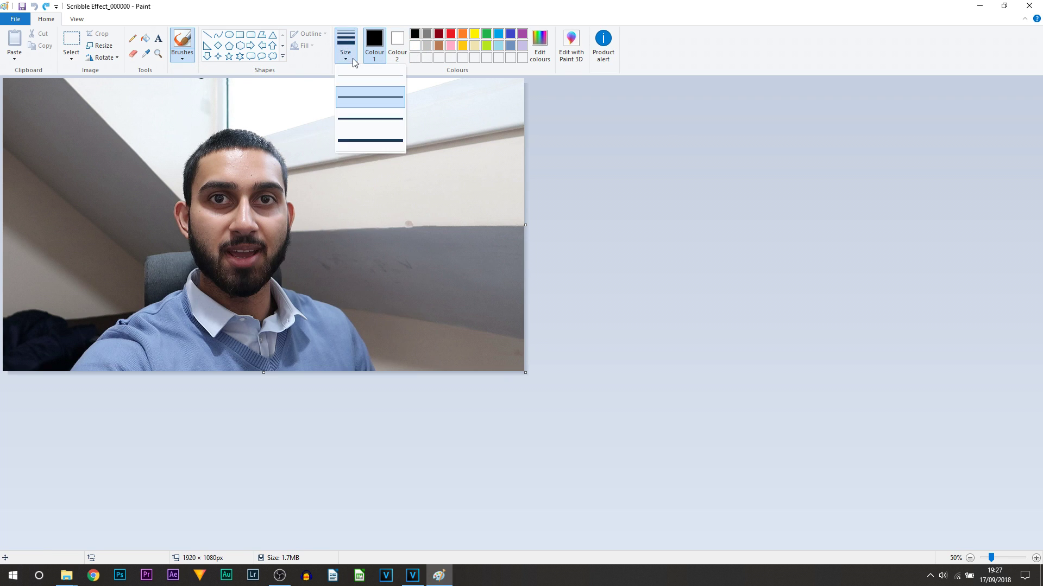
click(368, 139)
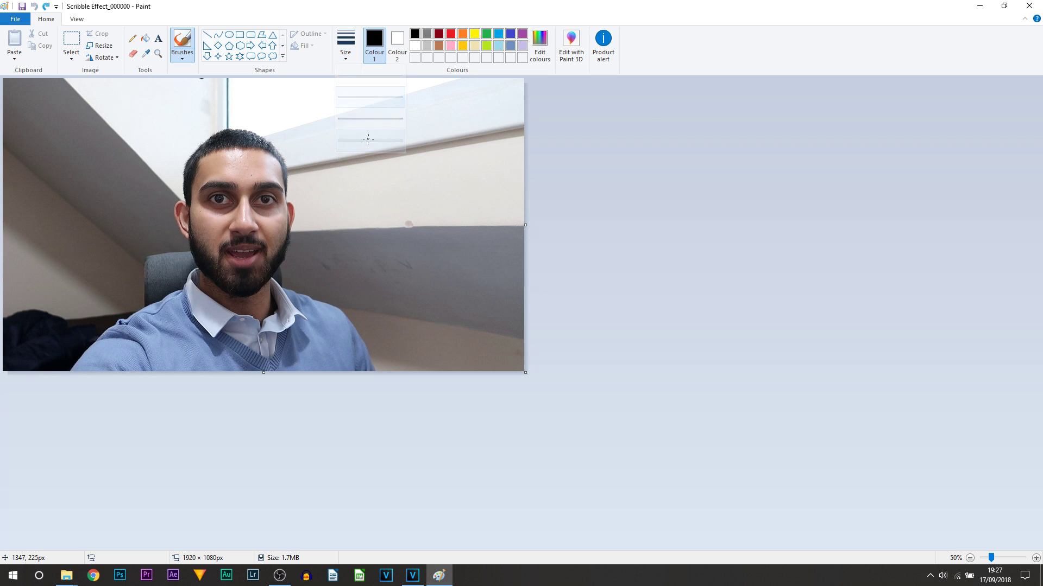
click(180, 58)
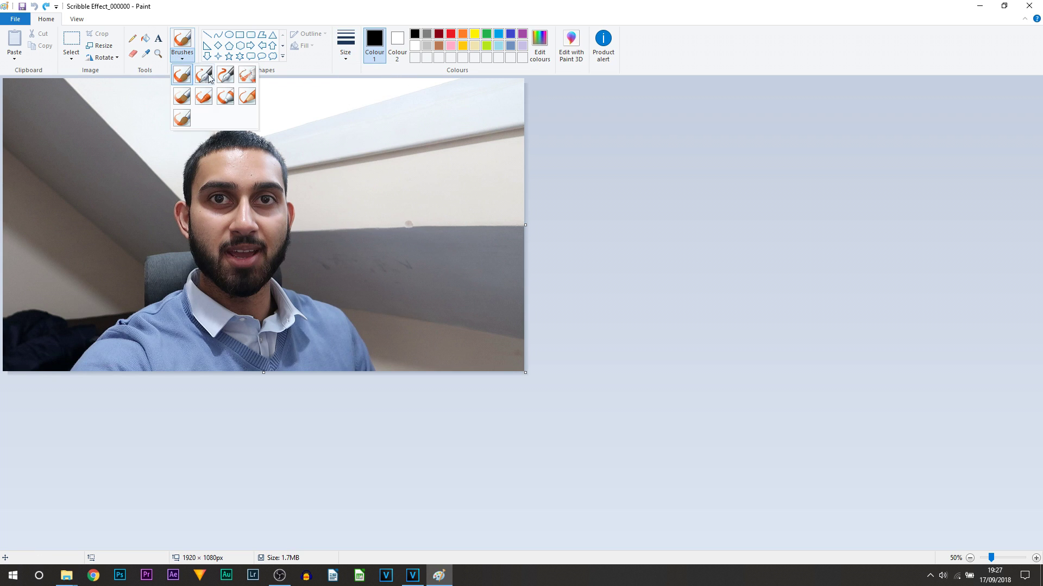
click(182, 99)
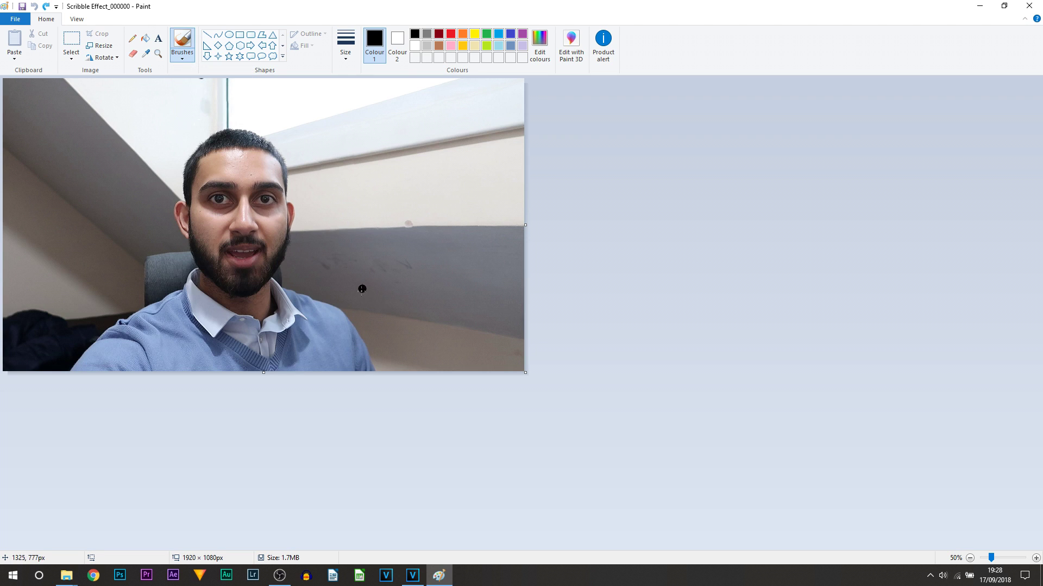
- Paint yellow rays up the right-hand wall and above the man's head
click(474, 35)
drag(386, 342, 465, 328)
drag(378, 318, 436, 287)
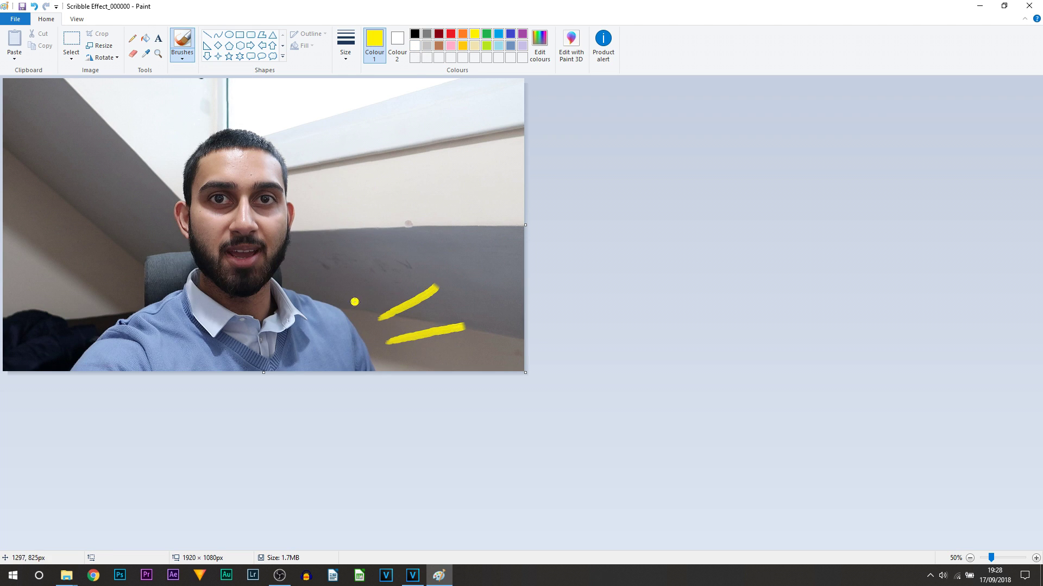
drag(360, 298, 419, 253)
drag(330, 276, 378, 251)
drag(300, 262, 353, 242)
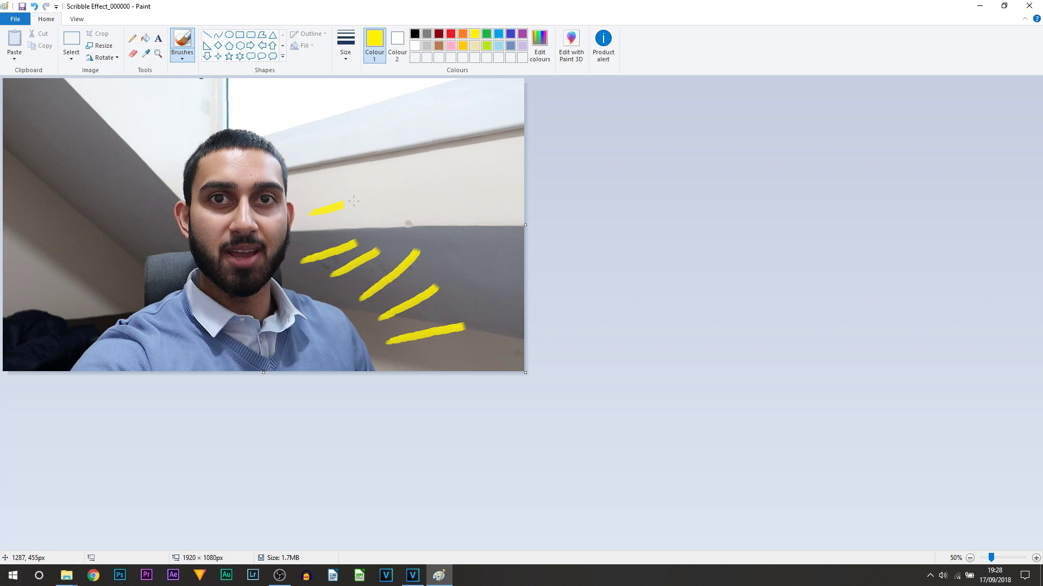
mouse_move(313, 174)
mouse_down()
mouse_move(351, 143)
mouse_move(331, 92)
mouse_up()
drag(278, 112, 284, 83)
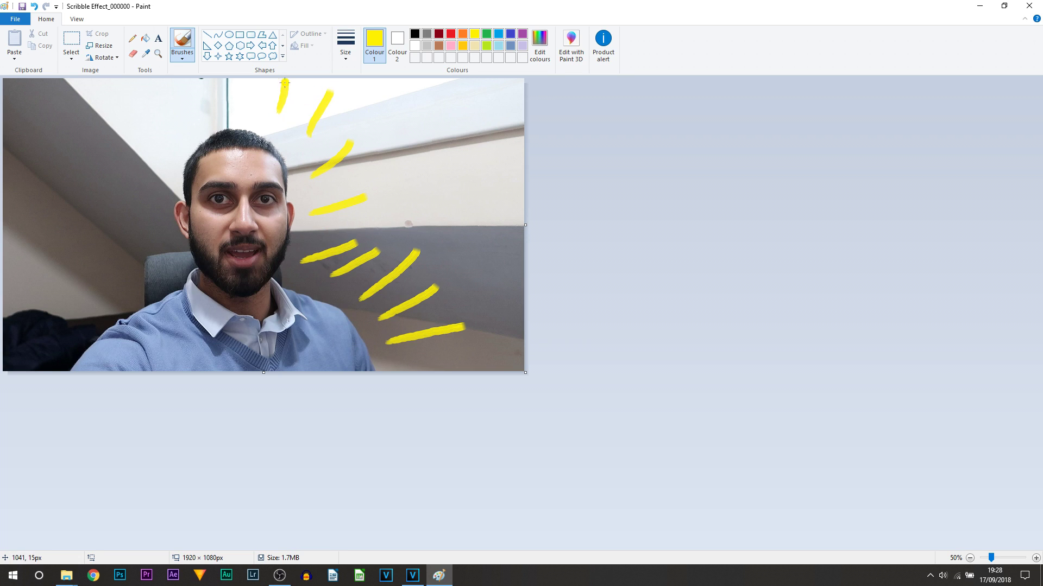
drag(242, 111, 246, 86)
- Add yellow rays across the upper left, down the left side and at the bottom right
drag(203, 120, 200, 97)
drag(176, 139, 152, 120)
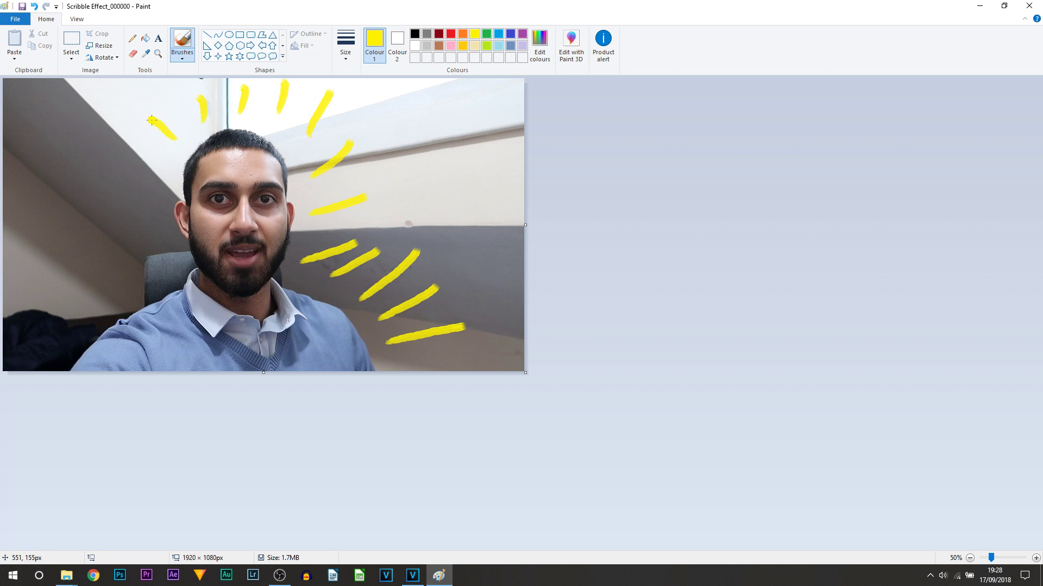
drag(161, 169, 127, 167)
mouse_move(159, 203)
mouse_down()
mouse_move(116, 204)
mouse_move(111, 237)
mouse_up()
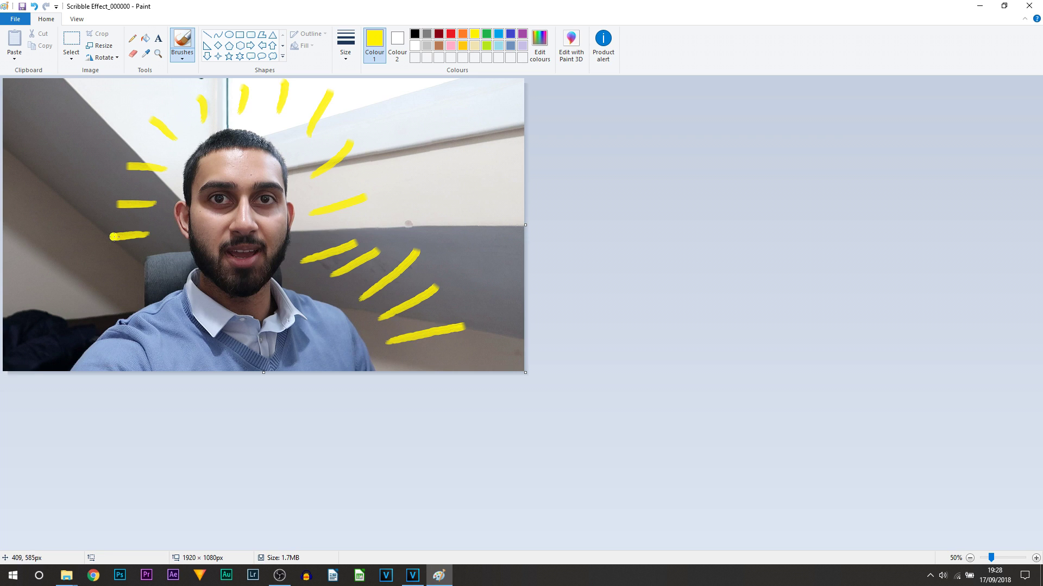
drag(165, 258, 130, 256)
drag(118, 295, 77, 277)
drag(89, 322, 38, 304)
mouse_move(64, 343)
mouse_down()
mouse_move(18, 344)
mouse_move(4, 361)
mouse_up()
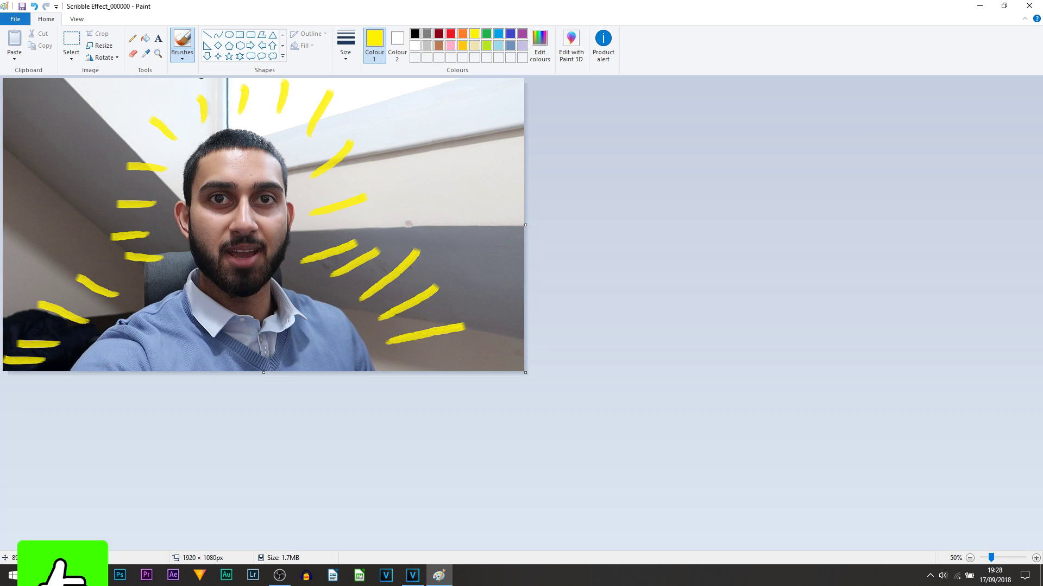
drag(389, 357, 455, 356)
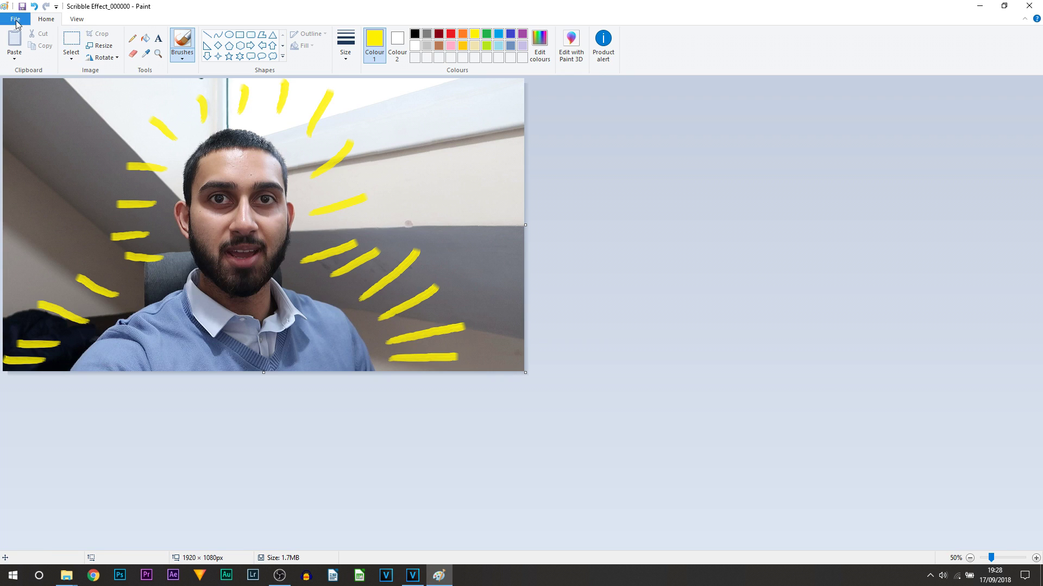
click(15, 18)
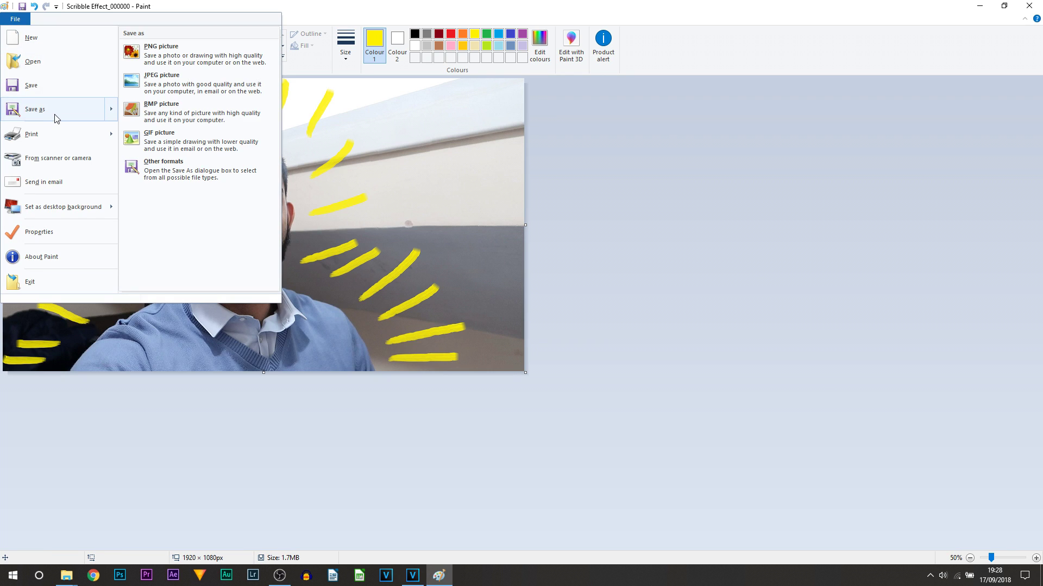
mouse_move(35, 110)
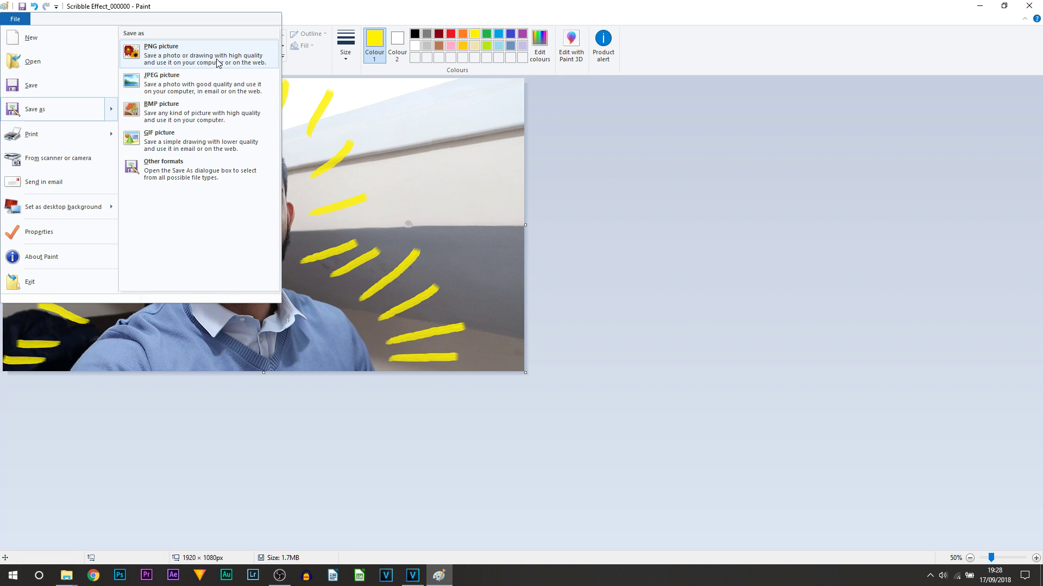
- Save the frame as PNG in a new EDITED folder inside Images, accepting the transparency warning
click(218, 63)
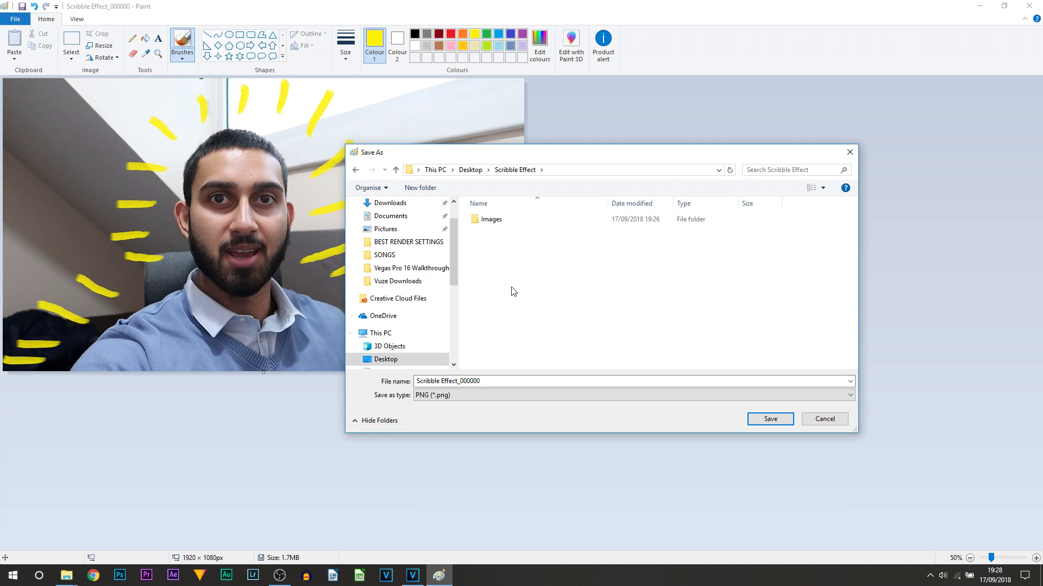
double_click(522, 222)
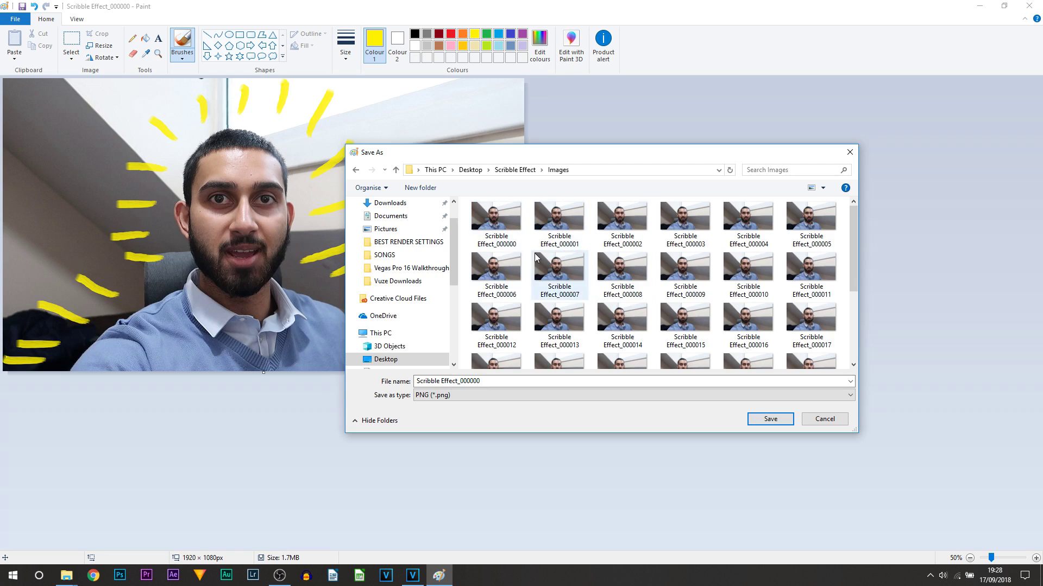
click(427, 186)
text(ED)
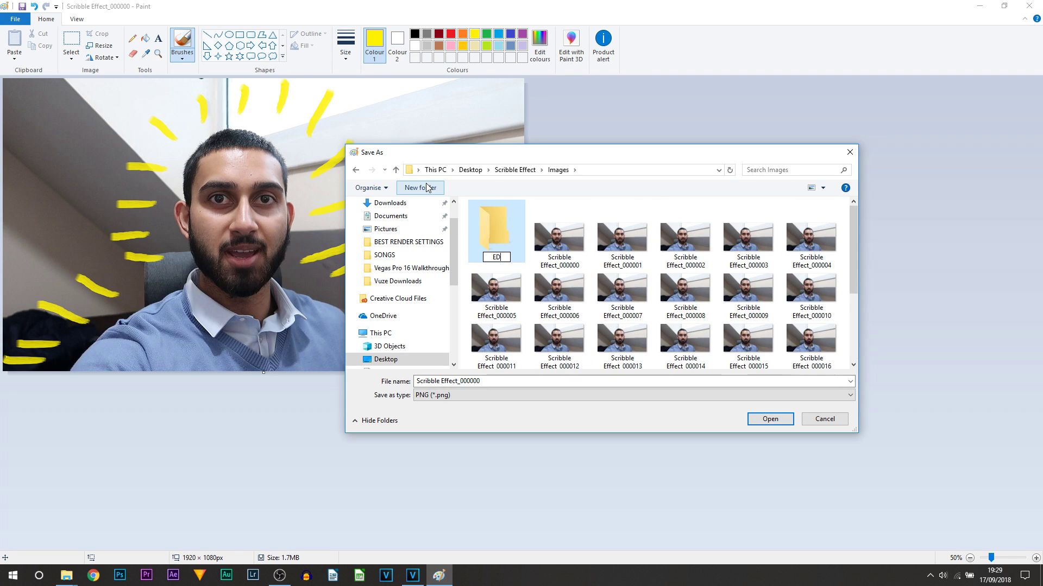
text(ITED)
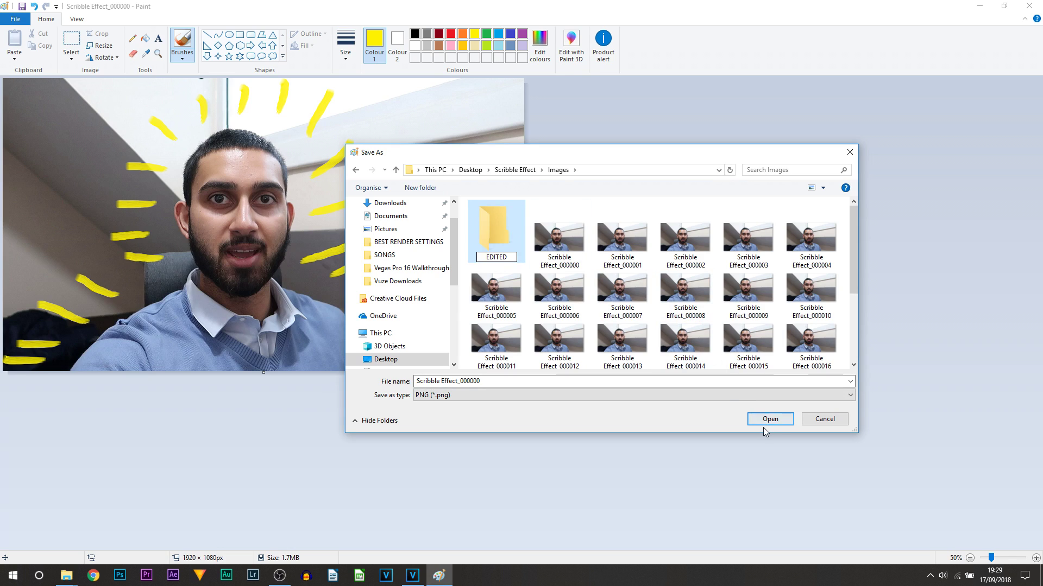
key(Return)
click(770, 419)
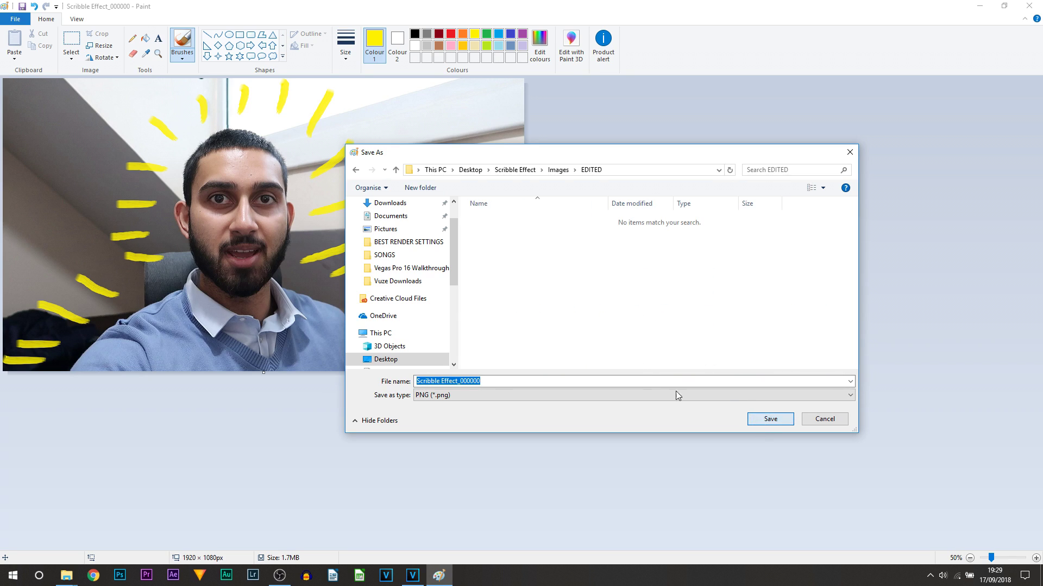
click(770, 419)
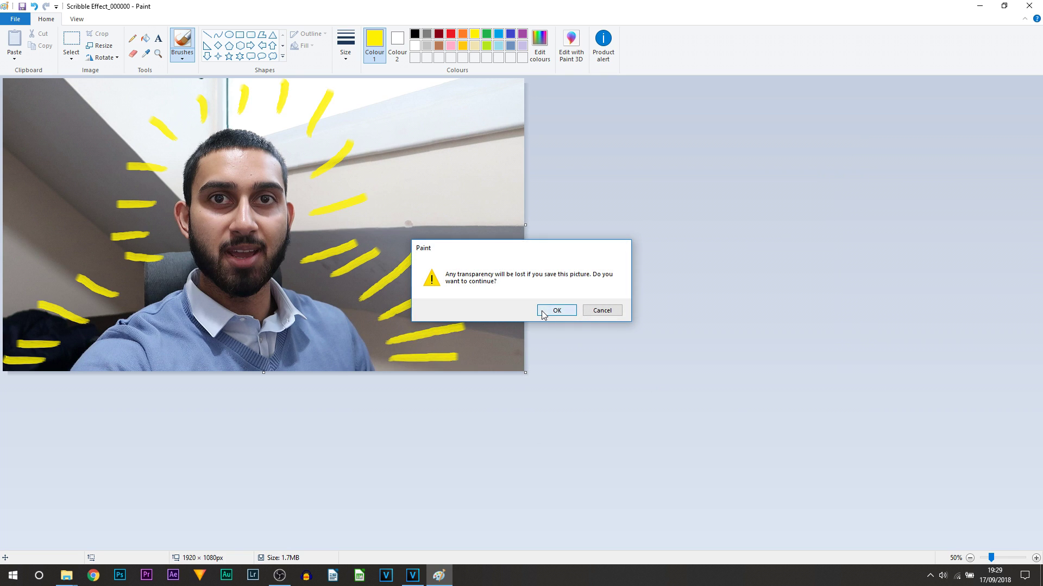
click(544, 311)
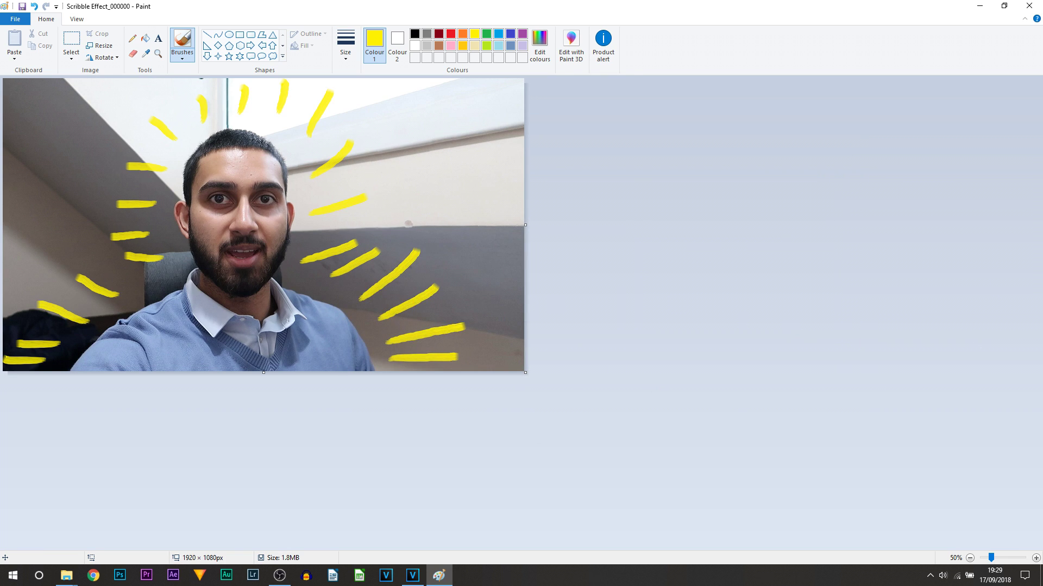
drag(1041, 312, 882, 312)
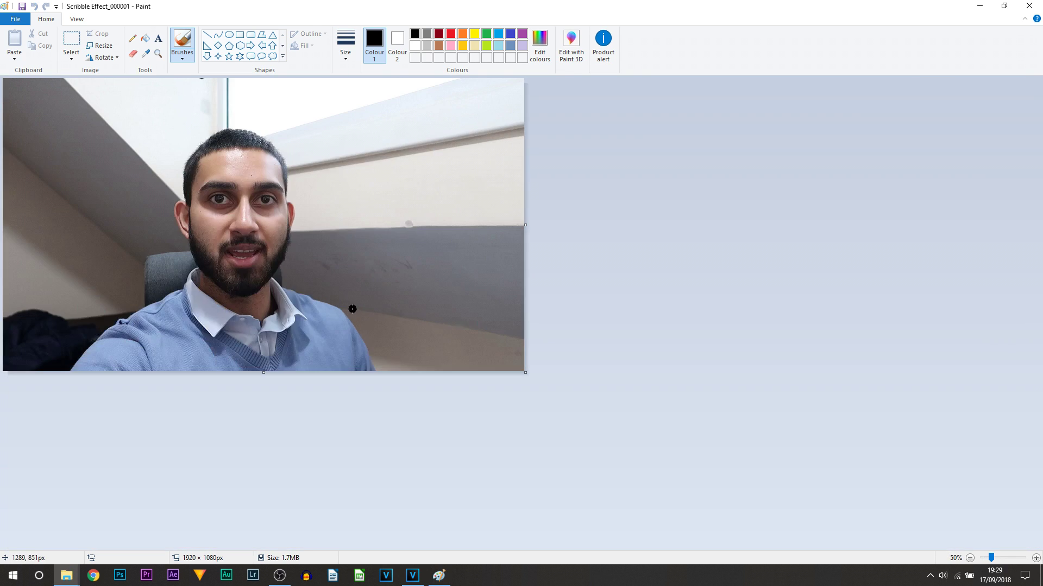
- Paint orange rays across the right wall, upper wall, left side and bottom right
click(462, 34)
drag(387, 336, 450, 316)
drag(373, 307, 439, 268)
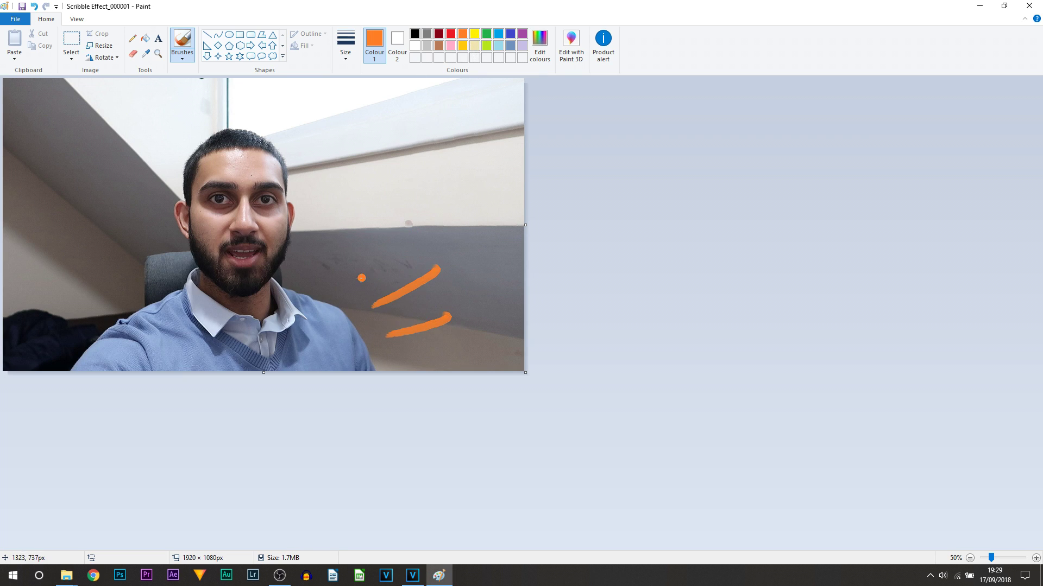
drag(357, 275, 395, 226)
mouse_move(315, 259)
mouse_down()
mouse_move(347, 239)
mouse_move(364, 153)
mouse_up()
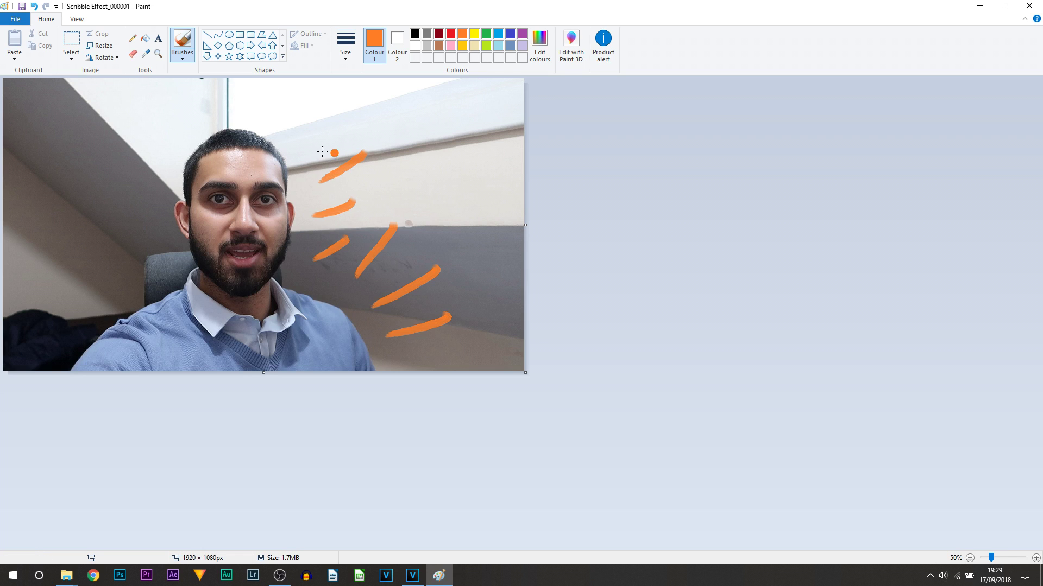
drag(295, 145, 301, 109)
drag(139, 107, 179, 127)
mouse_move(116, 218)
mouse_down()
mouse_move(159, 242)
mouse_move(156, 276)
mouse_up()
drag(16, 316, 69, 328)
drag(6, 357, 44, 364)
drag(401, 359, 456, 349)
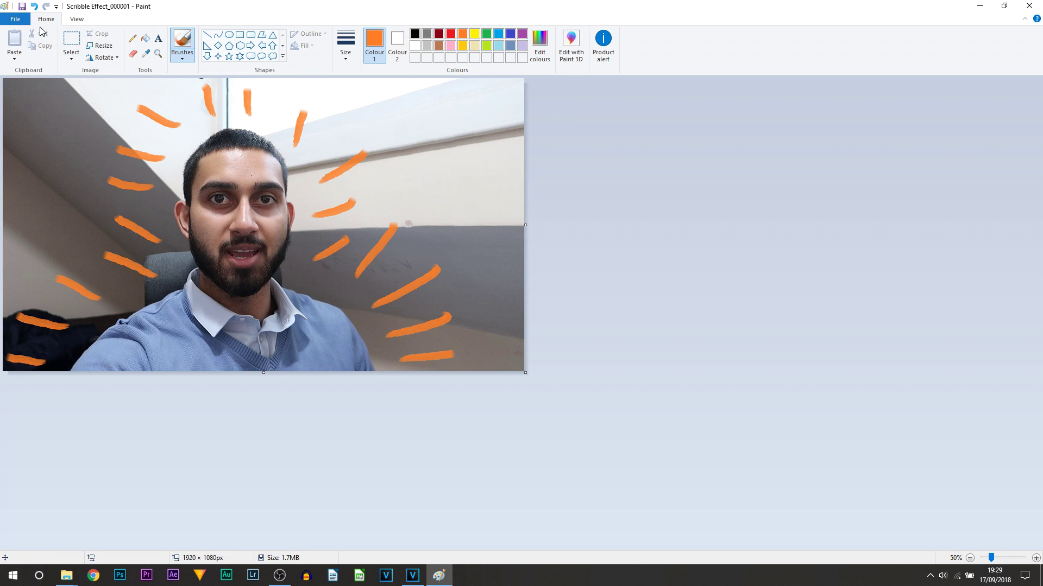
- Save Scribble Effect_000001 as a PNG into EDITED, accepting the transparency warning
click(21, 22)
mouse_move(58, 109)
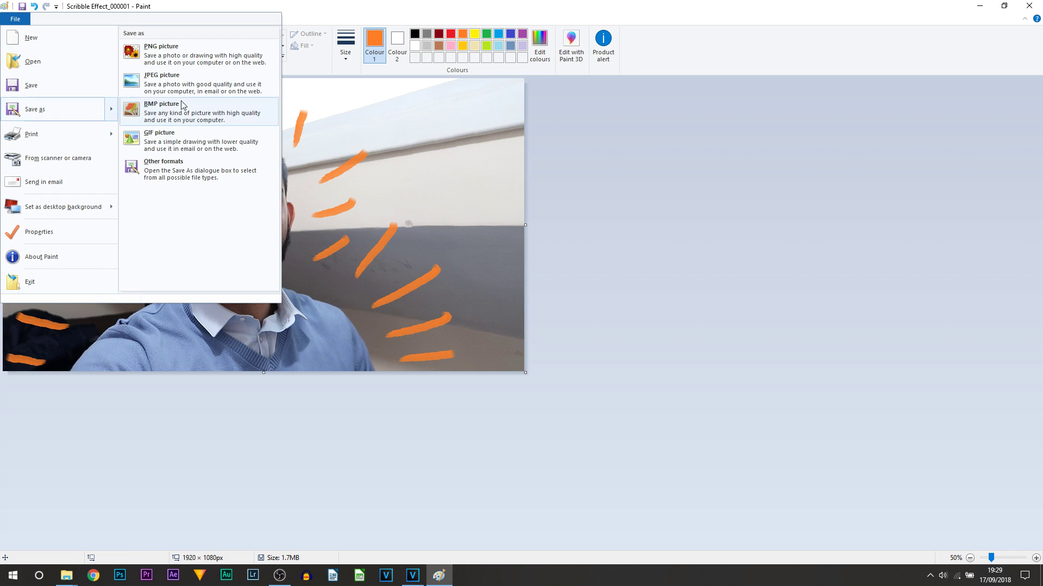
click(211, 54)
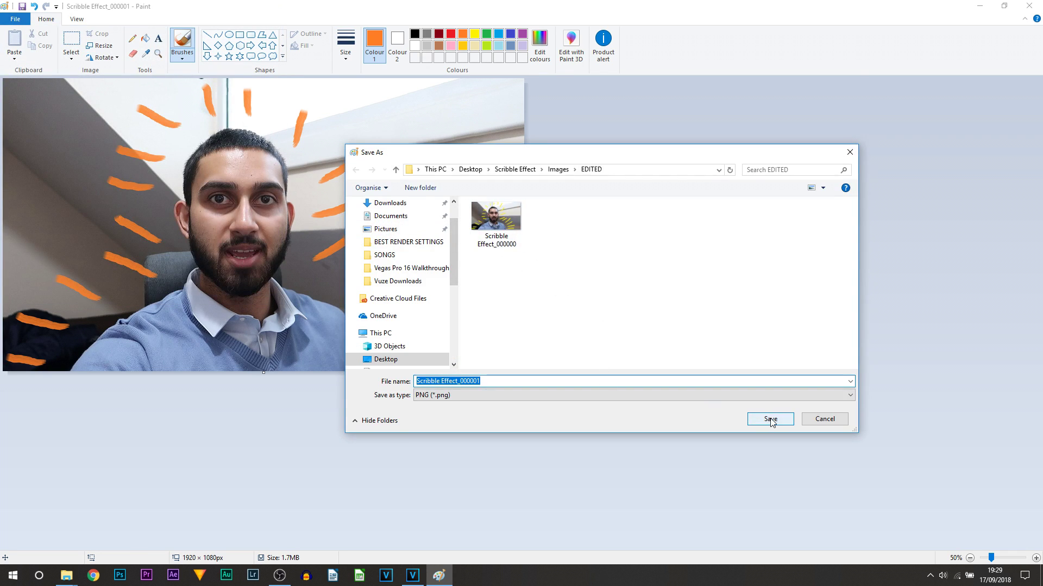
click(768, 421)
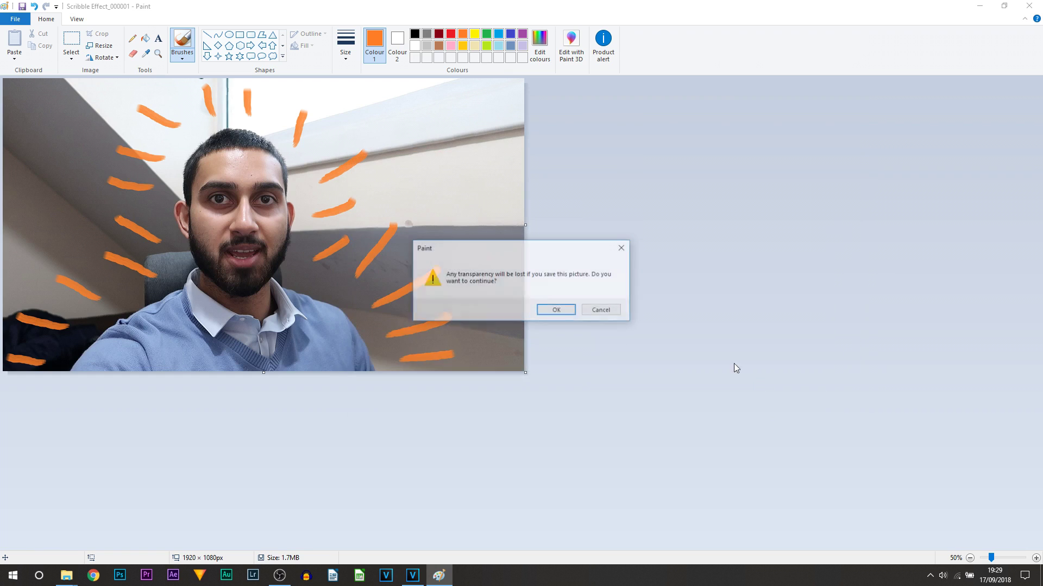
click(558, 310)
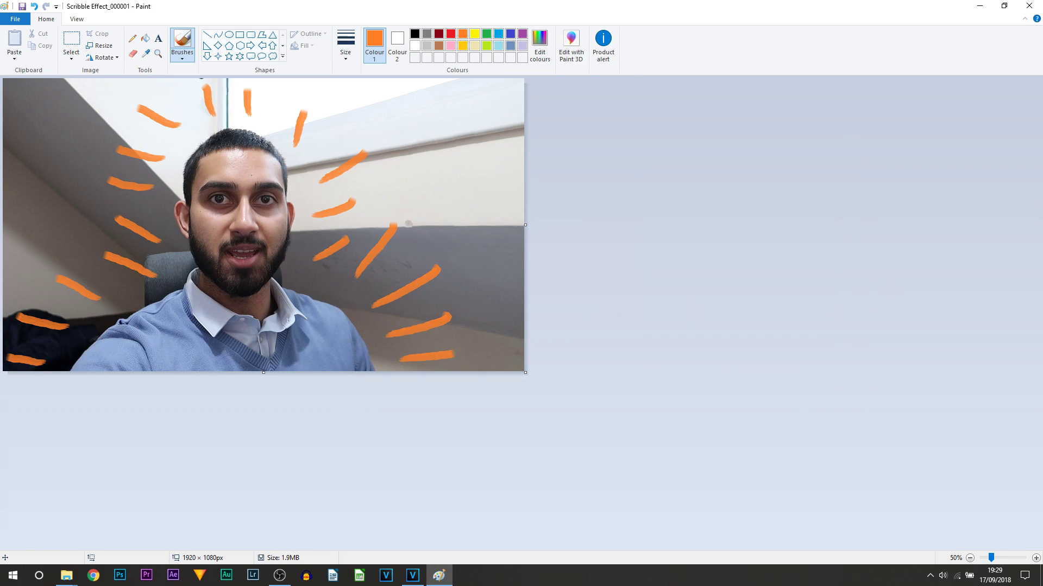
- Open Scribble Effect_000002 and paint red rays at the lower right and around the head
key(super+e)
drag(421, 292, 421, 292)
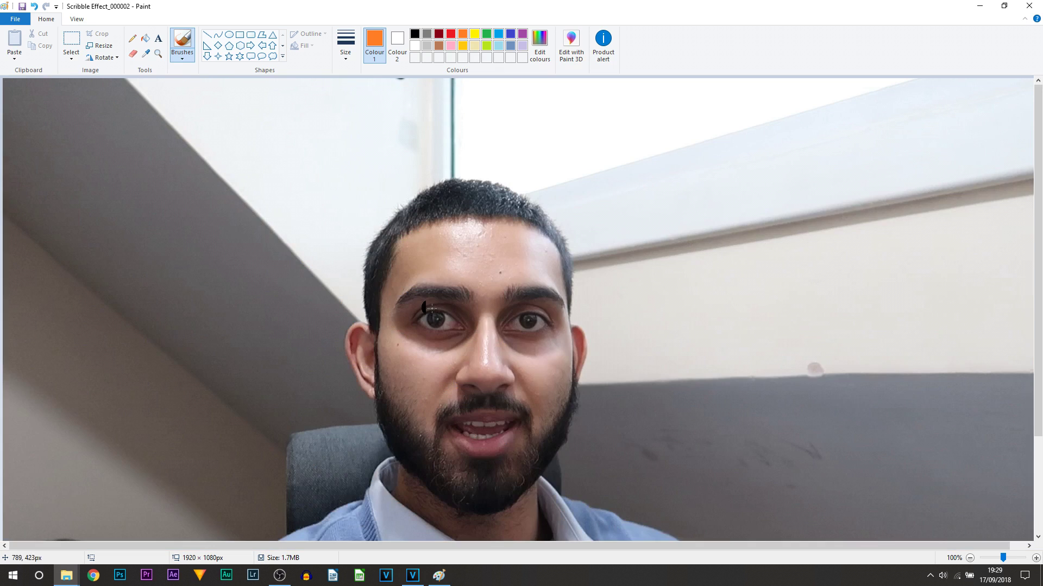
ctrl+scroll(388, 294, down, 1)
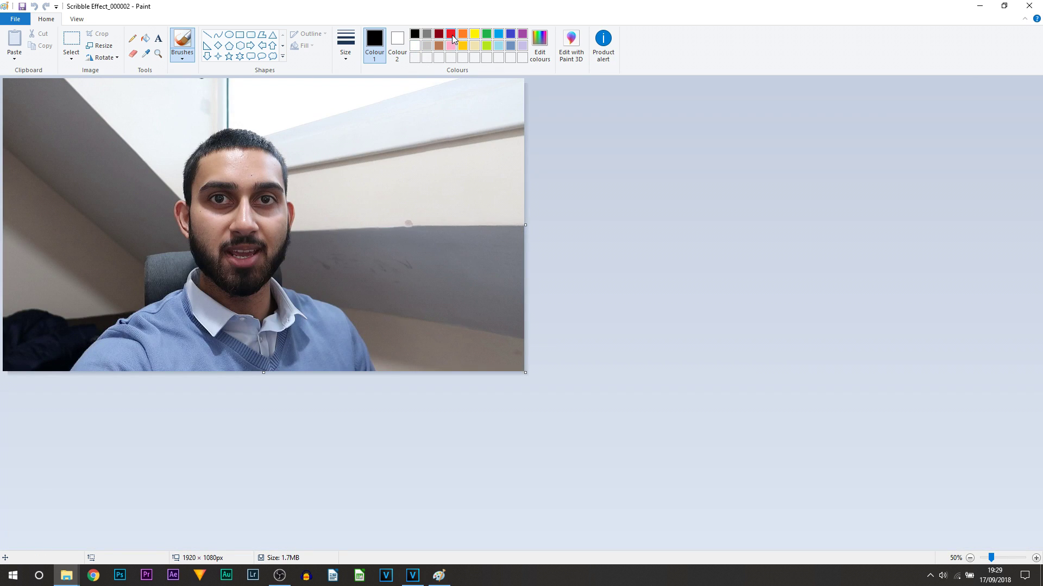
click(451, 34)
drag(396, 357, 453, 330)
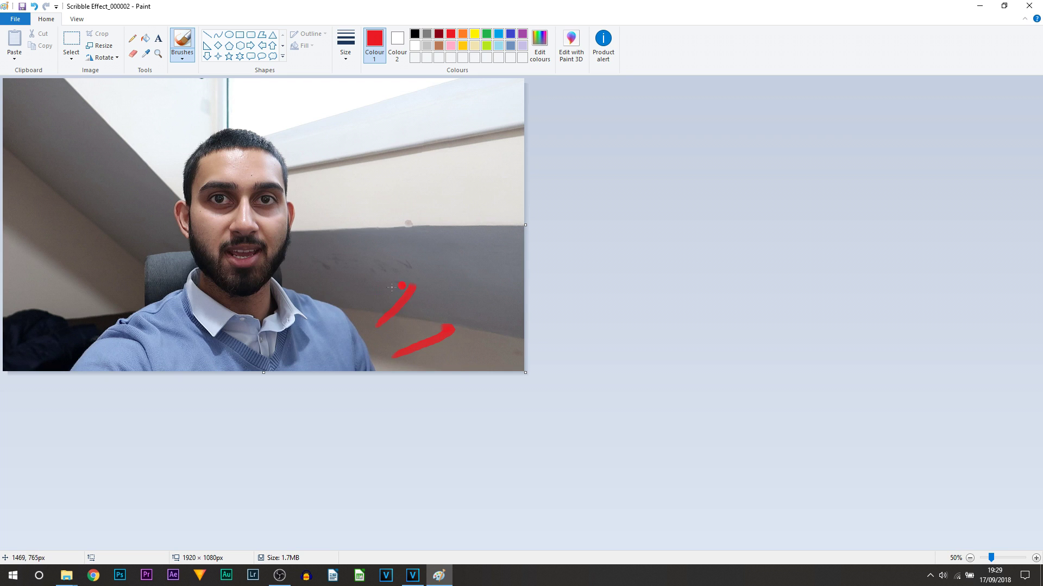
drag(327, 232, 374, 214)
mouse_move(317, 193)
mouse_down()
mouse_move(362, 167)
mouse_move(344, 131)
mouse_up()
drag(288, 127, 297, 98)
drag(244, 121, 254, 93)
drag(205, 119, 211, 90)
- Paint red rays down the photo's left side
drag(121, 196, 165, 198)
drag(114, 232, 158, 245)
drag(86, 249, 144, 275)
drag(64, 278, 105, 296)
drag(49, 315, 78, 316)
drag(14, 349, 65, 347)
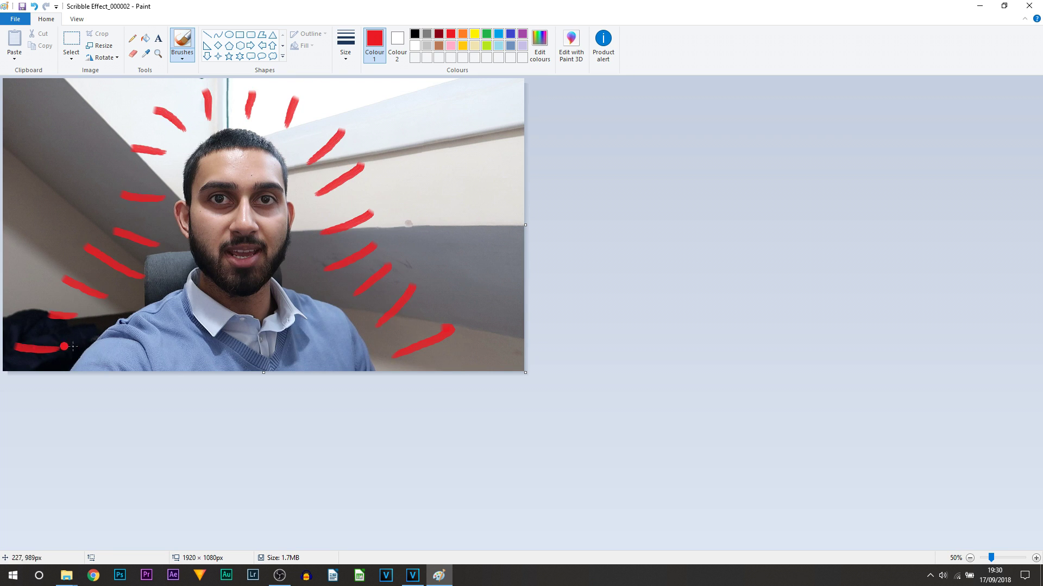
scroll(196, 169, up, 1)
scroll(163, 182, up, 2)
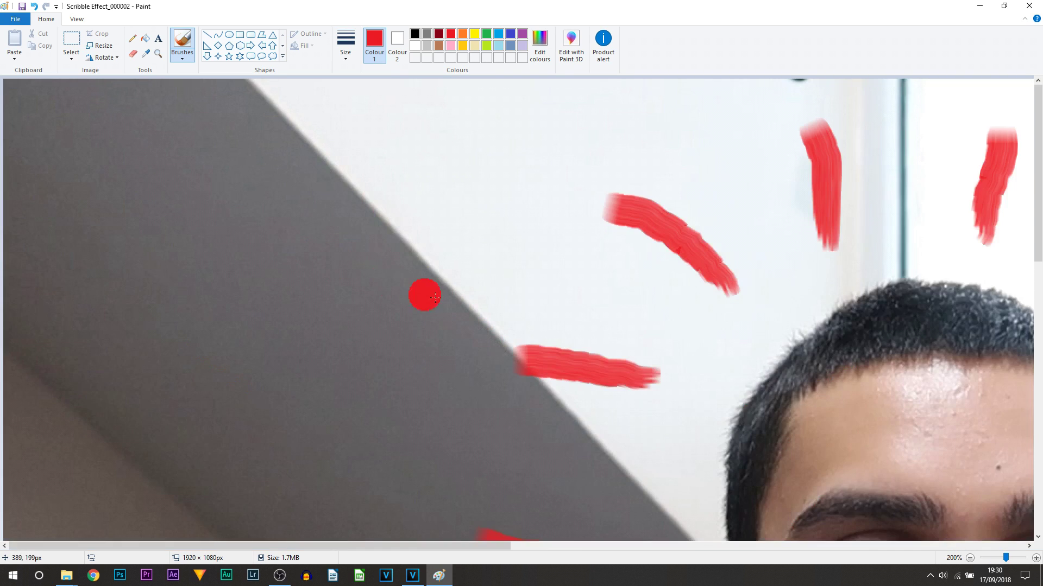
scroll(423, 294, down, 2)
- Paint a red X over the eye and a red blob over the mouth
mouse_move(423, 299)
mouse_down()
mouse_move(447, 321)
mouse_move(453, 304)
mouse_move(568, 345)
mouse_up()
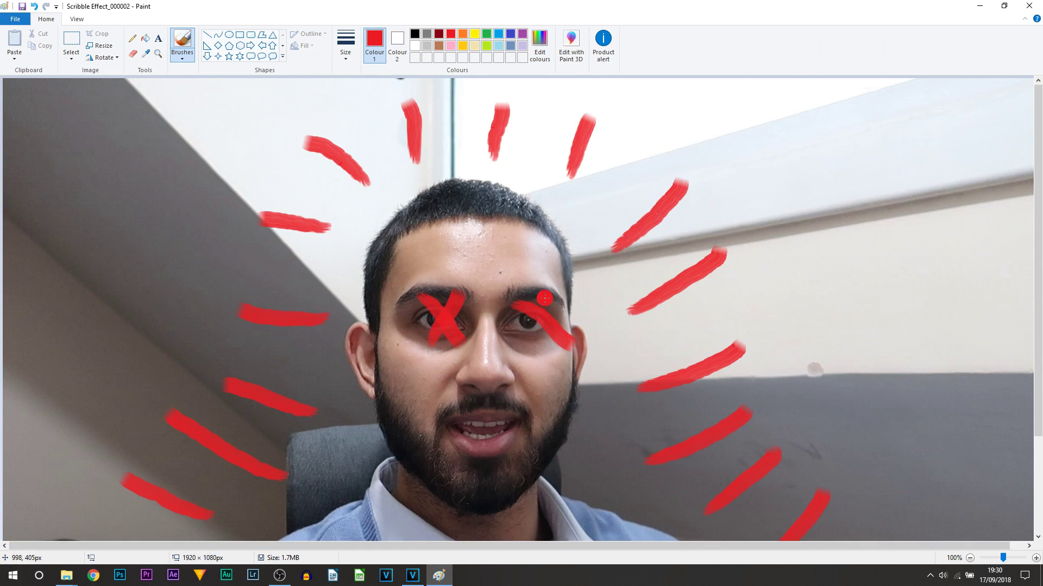
drag(544, 300, 525, 337)
ctrl+scroll(542, 328, down, 2)
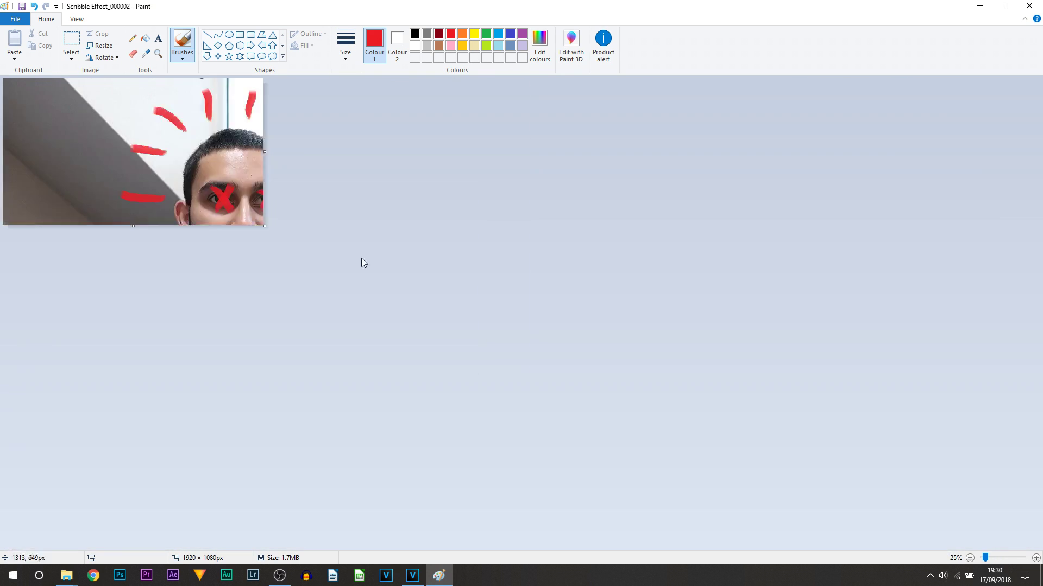
ctrl+scroll(361, 260, up, 1)
ctrl+scroll(387, 319, up, 1)
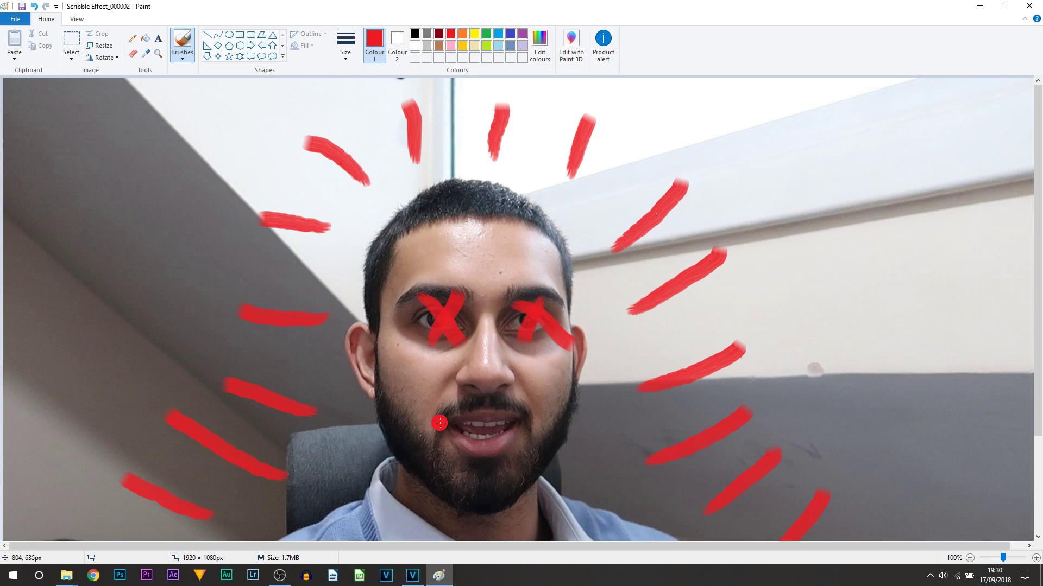
mouse_move(439, 423)
mouse_down()
mouse_move(502, 440)
mouse_move(446, 421)
mouse_up()
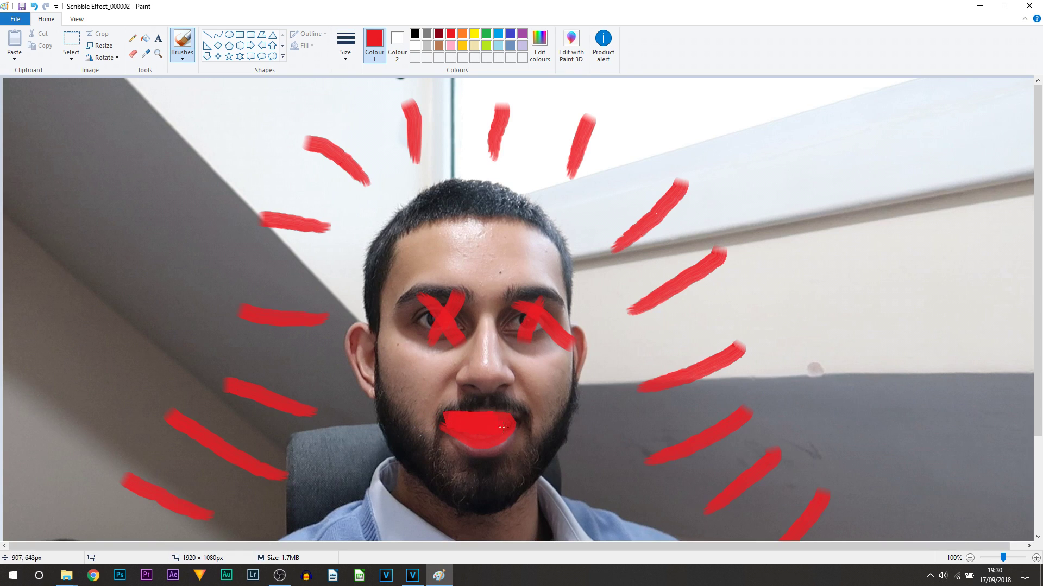
ctrl+scroll(545, 424, down, 1)
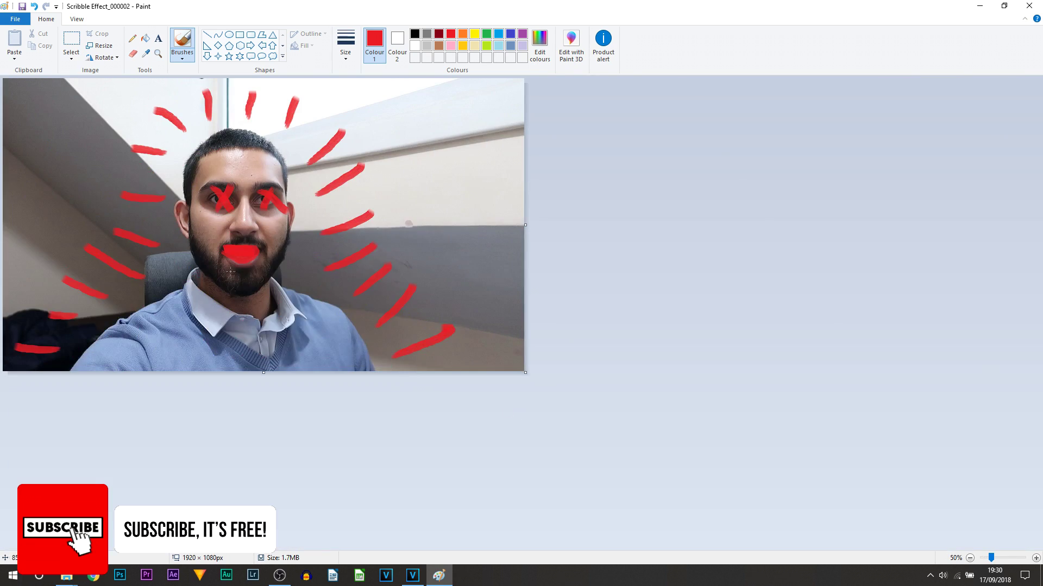
ctrl+scroll(288, 290, up, 1)
ctrl+scroll(179, 247, down, 2)
ctrl+scroll(178, 247, up, 1)
- Save the frame as a PNG into EDITED, accepting the colour loss warning
click(15, 19)
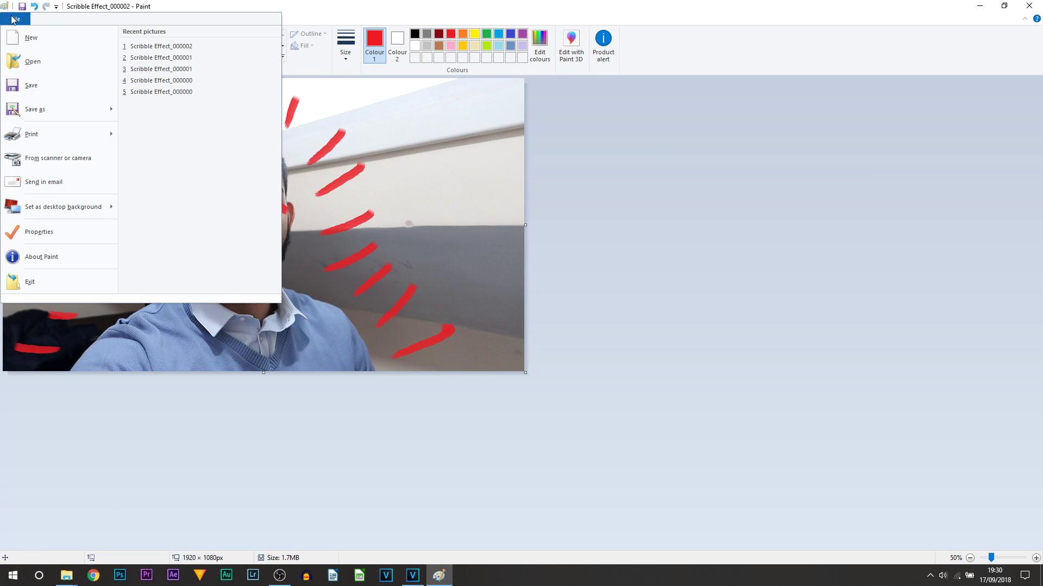
click(58, 112)
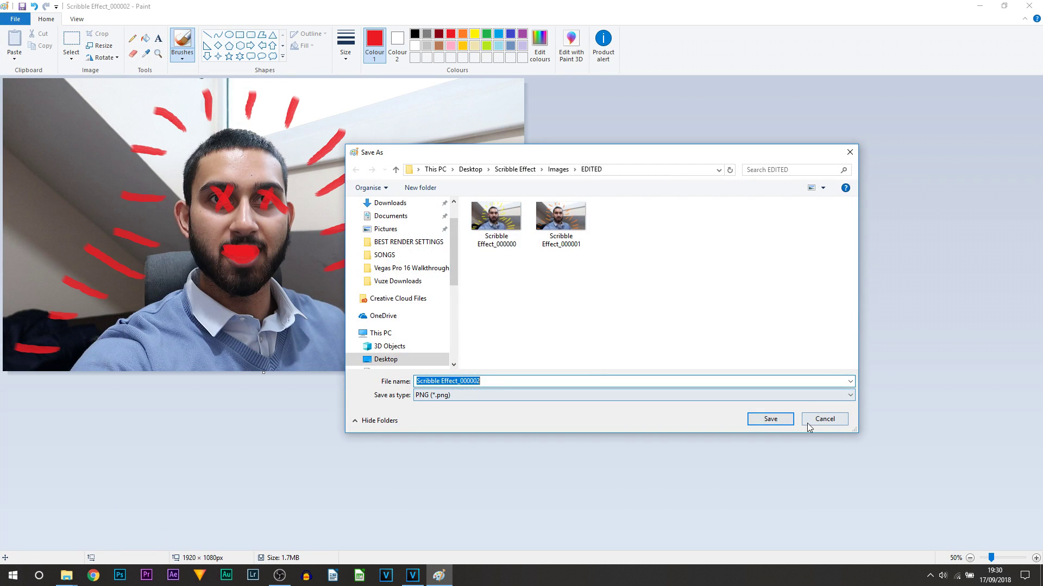
click(779, 420)
click(553, 310)
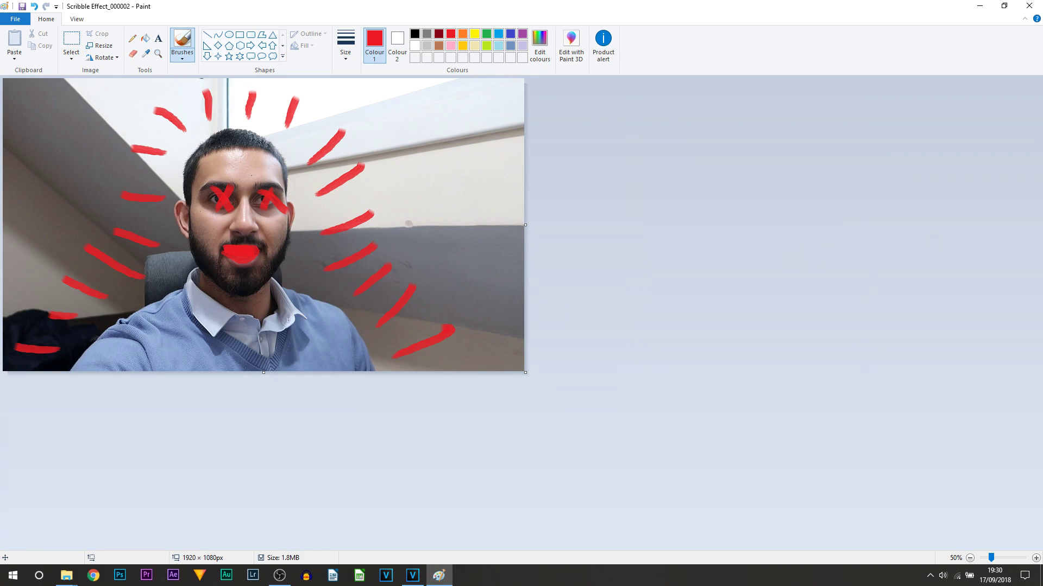
key(super+e)
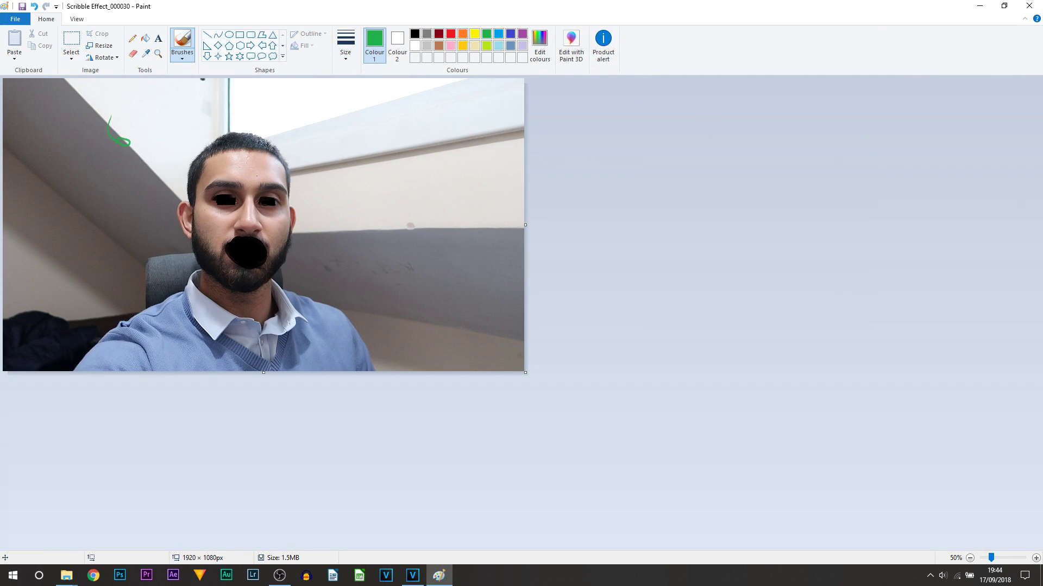
click(66, 576)
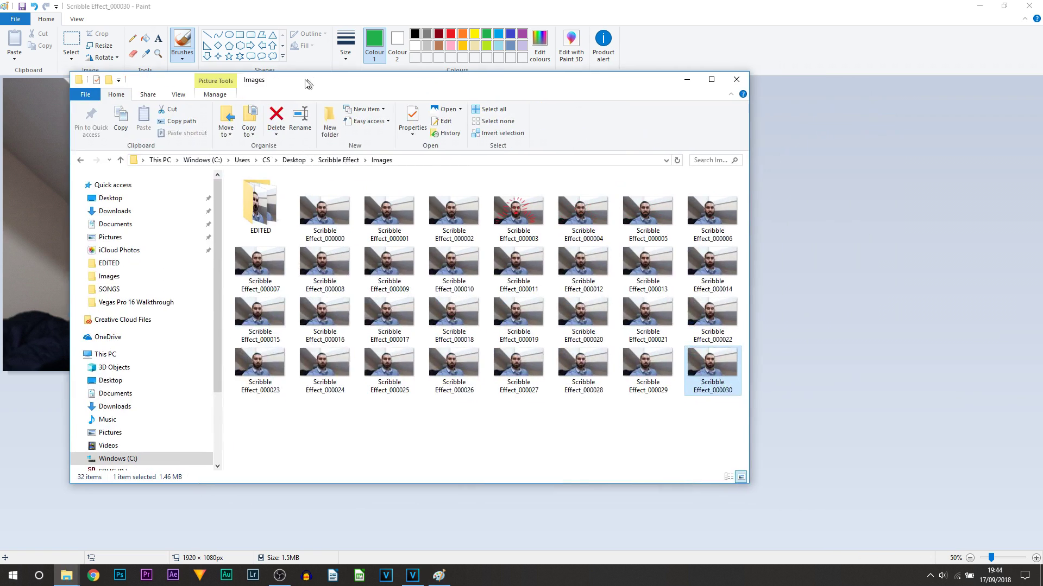
double_click(255, 216)
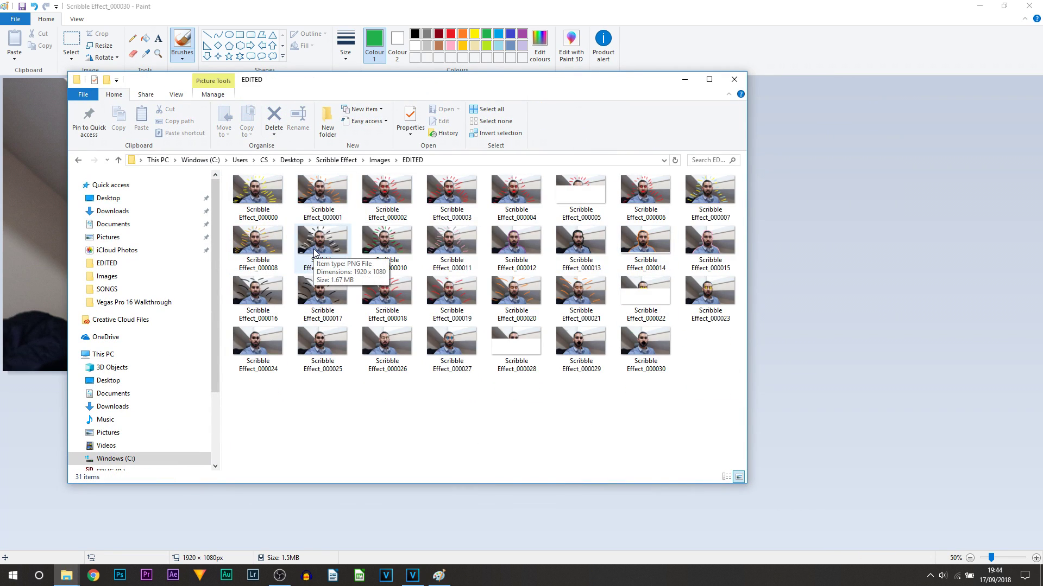
click(581, 196)
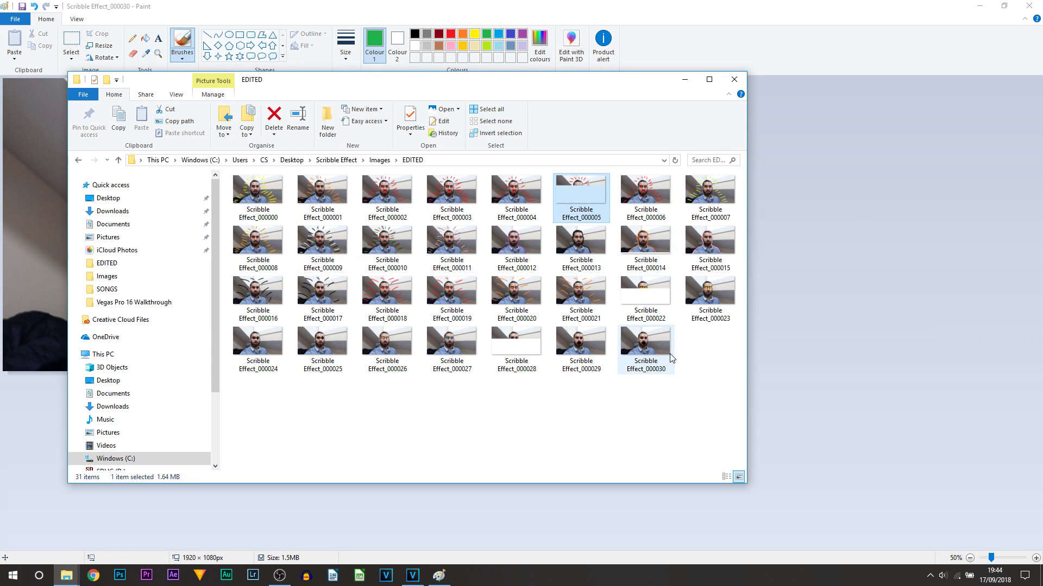
click(646, 297)
click(525, 350)
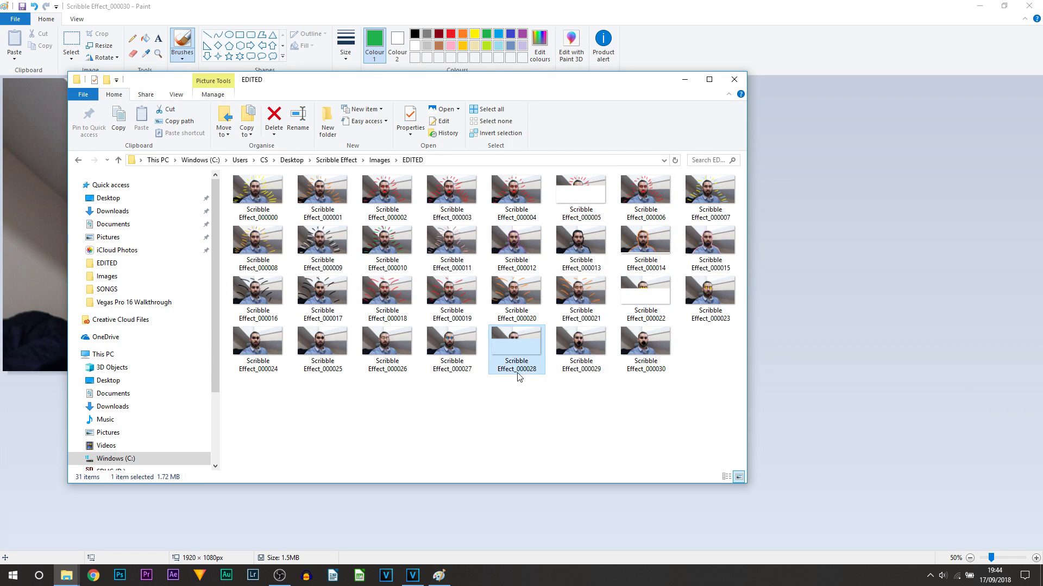
double_click(532, 349)
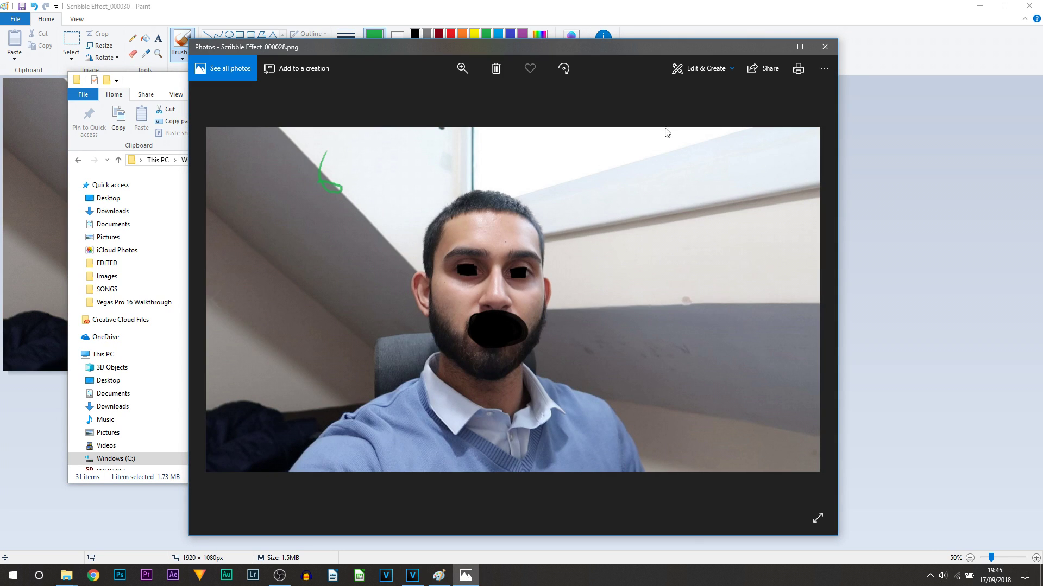
click(822, 45)
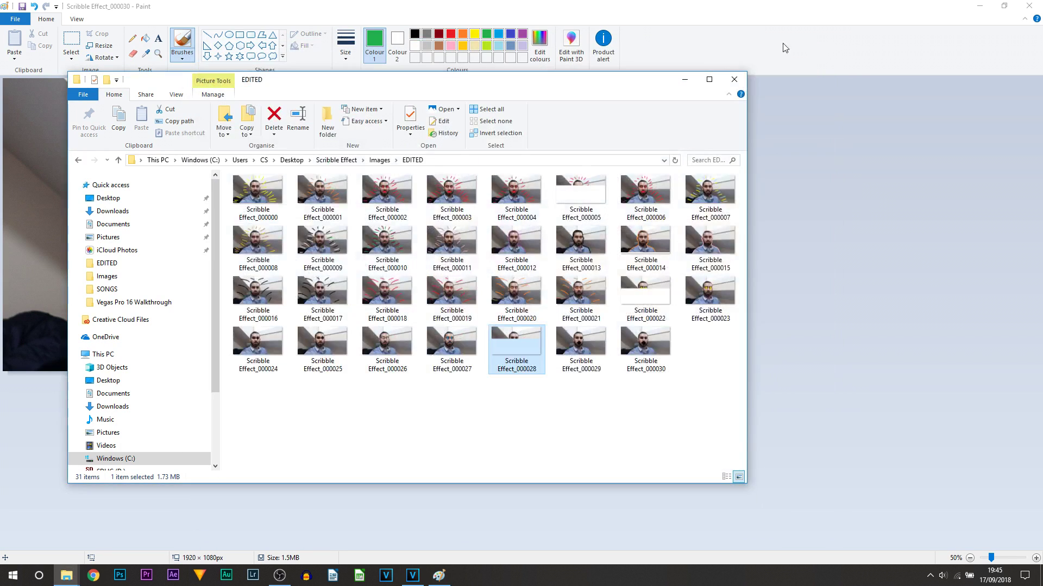
click(736, 81)
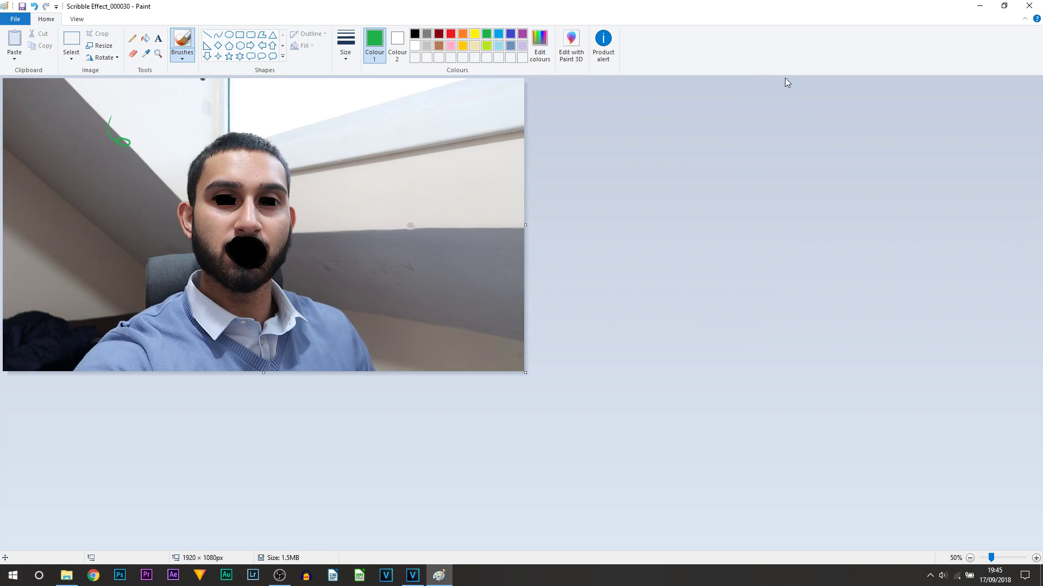
- Close Paint, move the short clip from 00:00:05:14 to about 30 s, and park the playhead at 05:14
click(1038, 6)
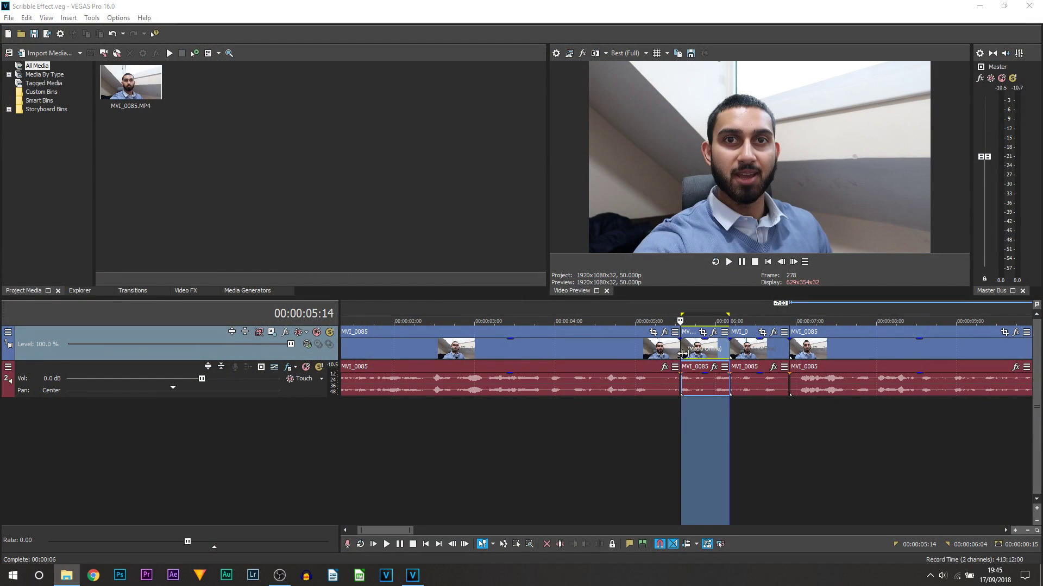
click(687, 349)
scroll(677, 354, up, 2)
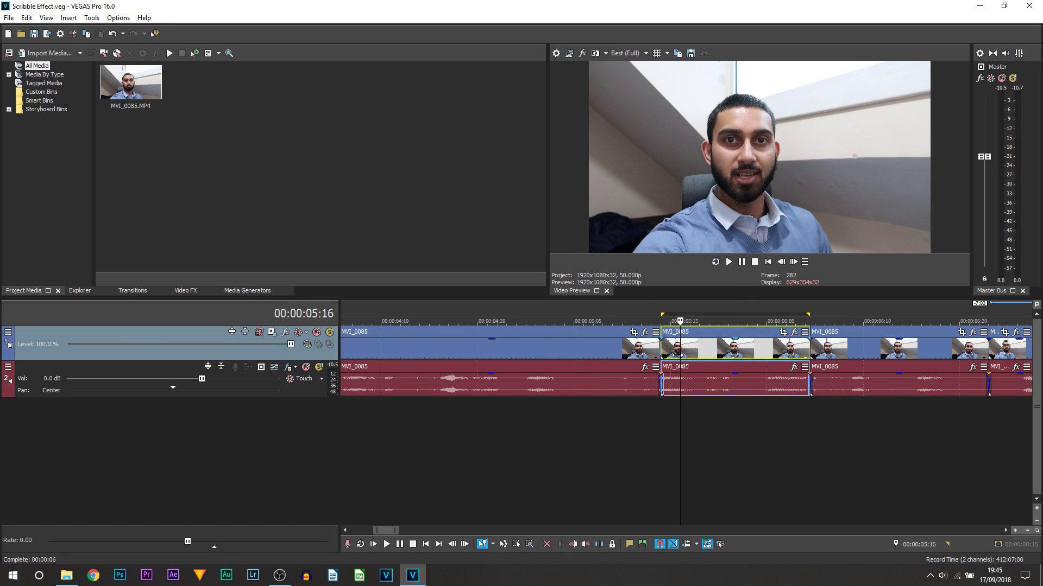
click(650, 352)
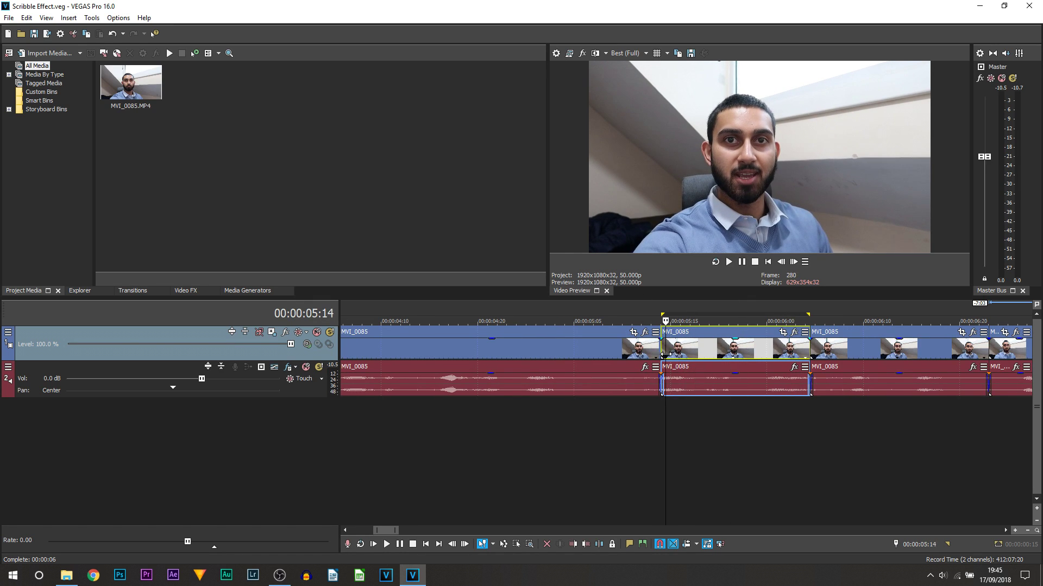
scroll(662, 358, down, 1)
scroll(664, 358, down, 1)
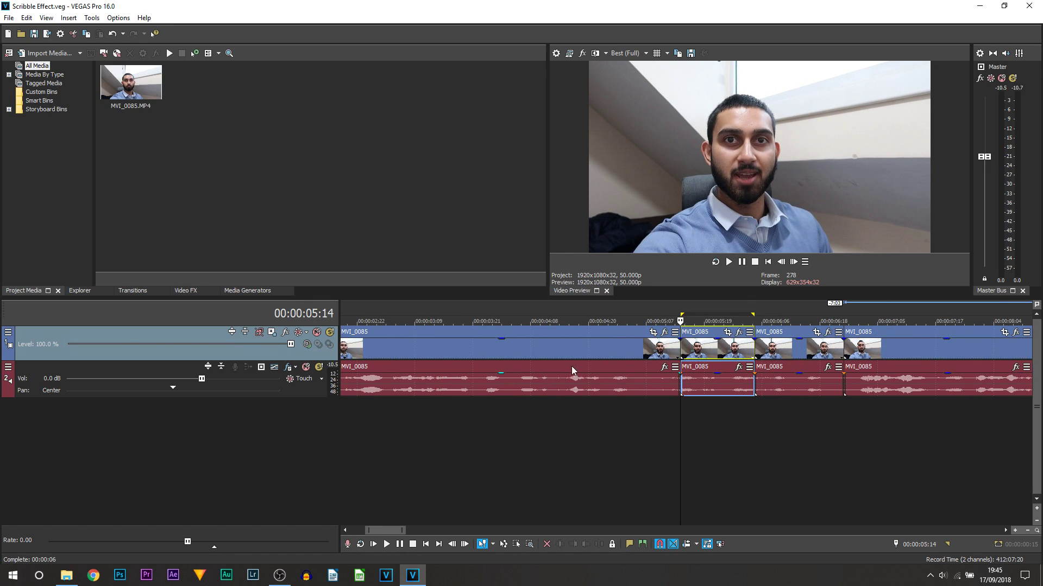
scroll(671, 357, down, 1)
key(Delete)
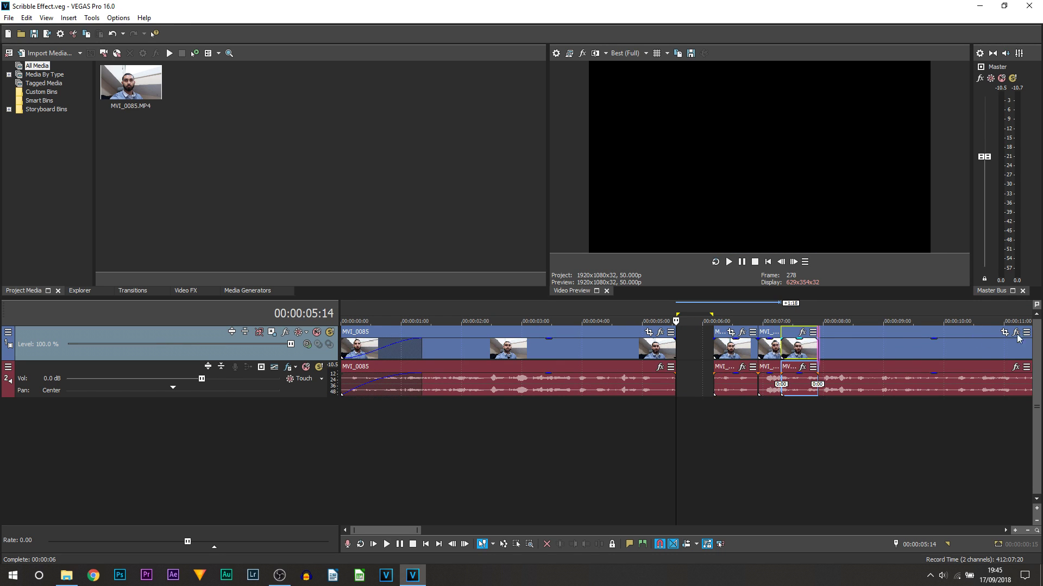
mouse_move(1010, 383)
mouse_down()
mouse_move(1025, 385)
mouse_move(709, 359)
mouse_up()
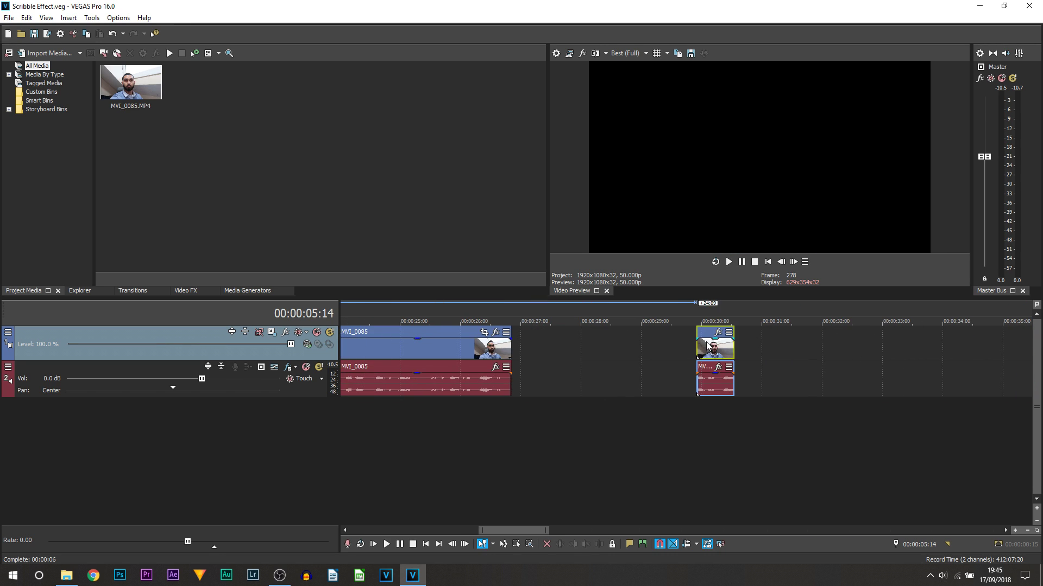
click(706, 346)
click(692, 349)
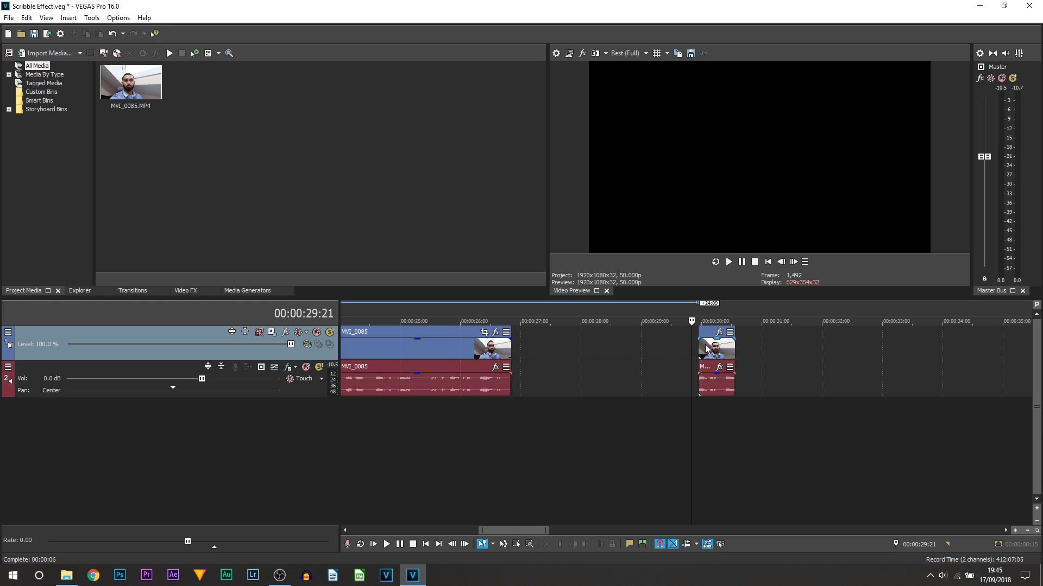
scroll(694, 346, down, 5)
click(396, 352)
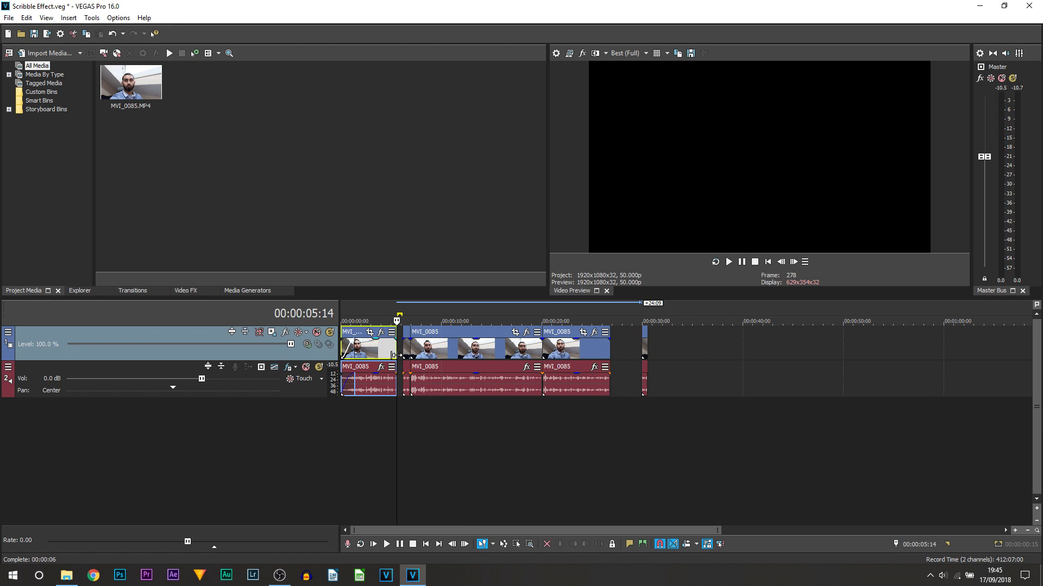
scroll(725, 390, up, 5)
scroll(846, 368, up, 2)
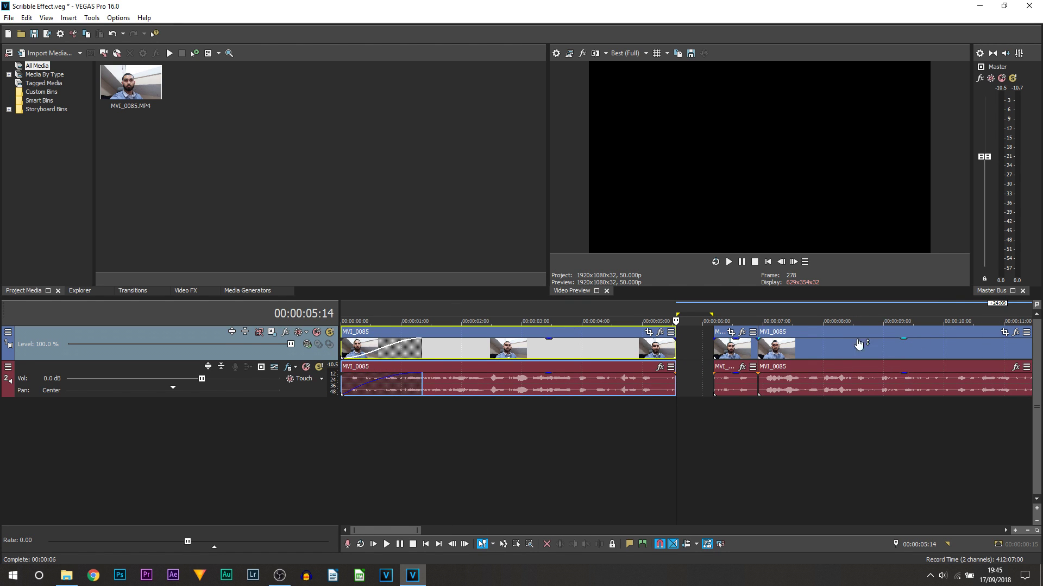
key(alt+Tab)
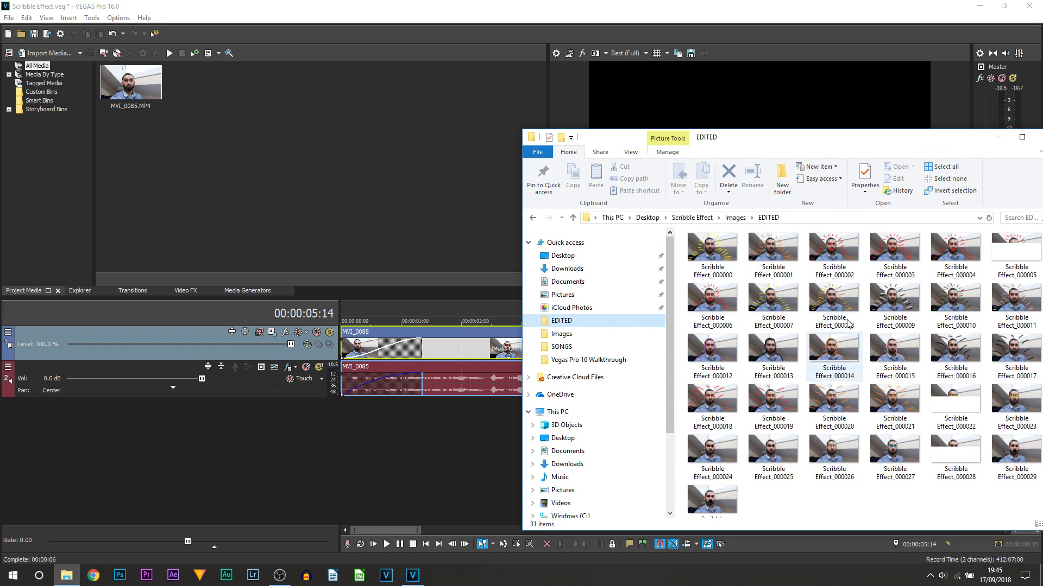
- Drag the Scribble Effect PNG frames from the EDITED folder into VEGAS Project Media
key(alt+Tab)
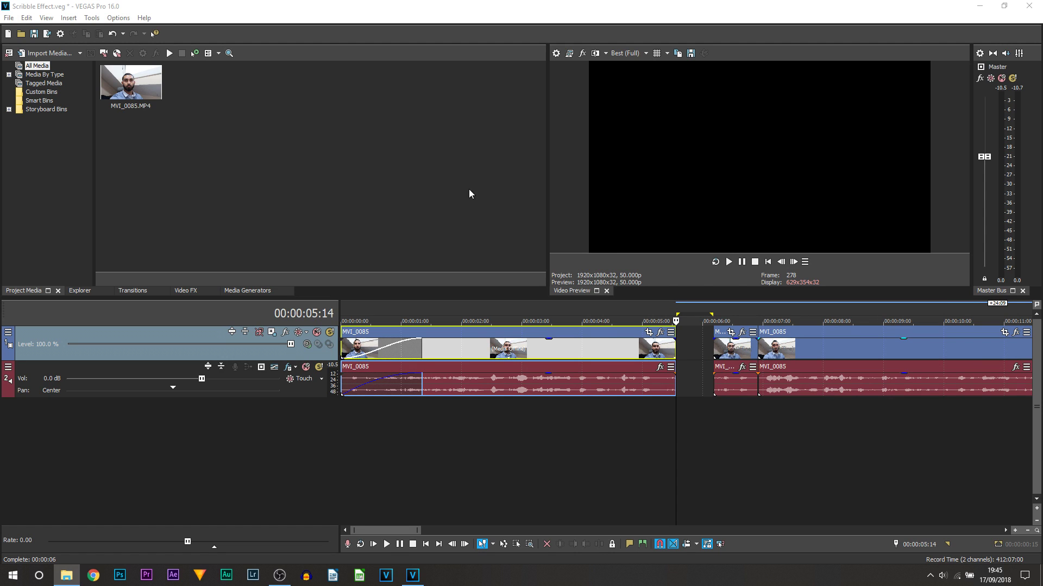
drag(469, 194, 398, 154)
click(67, 575)
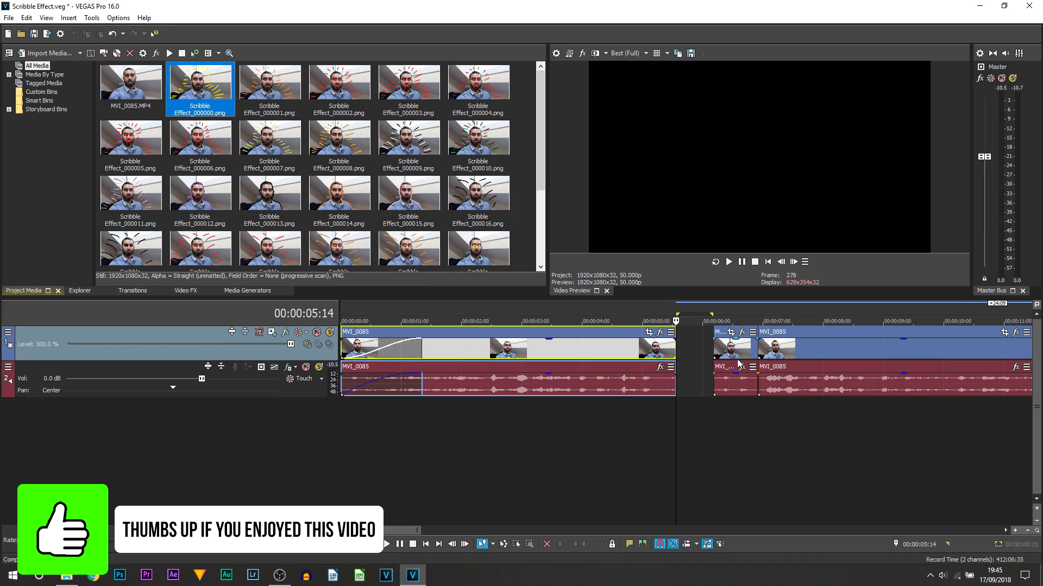
scroll(678, 352, up, 3)
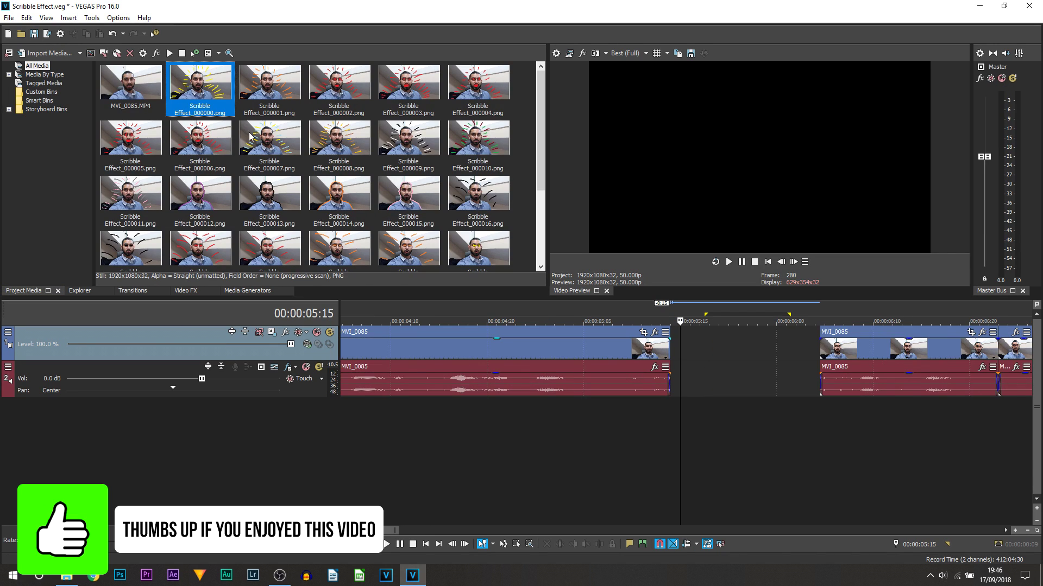
drag(187, 83, 191, 82)
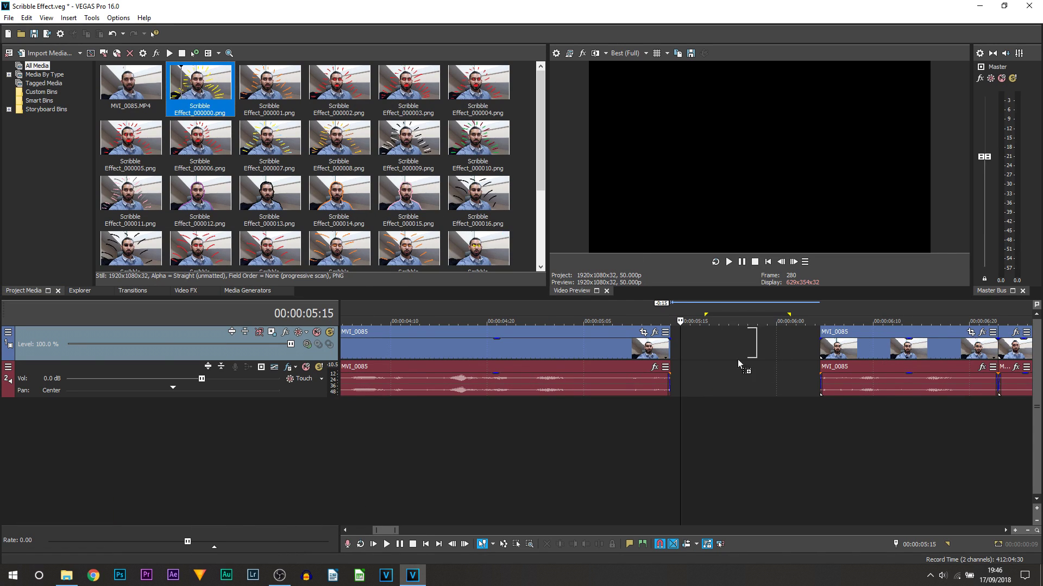
- Place Scribble Effect_000000 in the timeline gap and trim it to one frame
drag(738, 364, 689, 351)
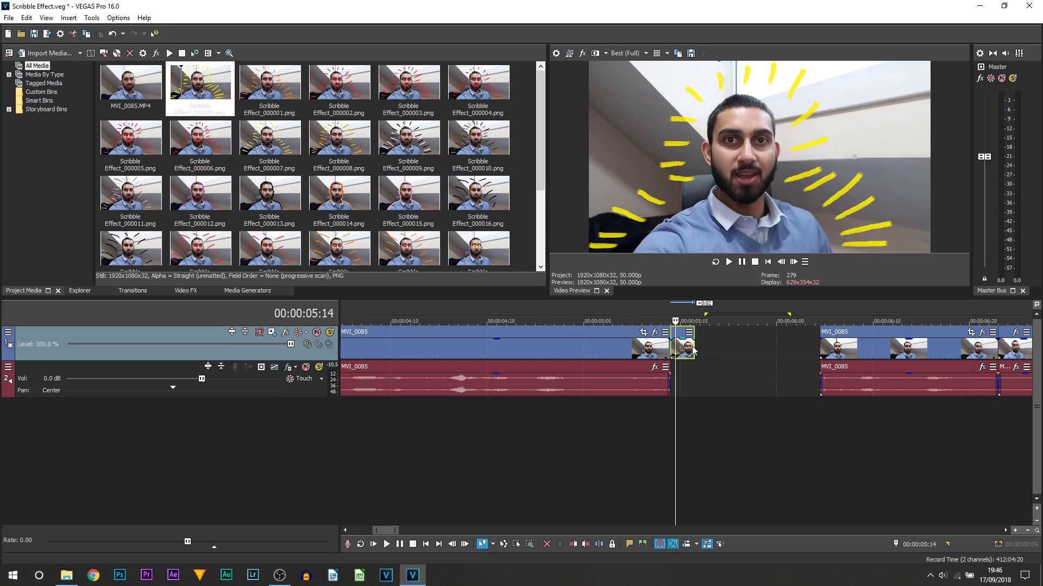
click(696, 350)
click(683, 352)
key(Delete)
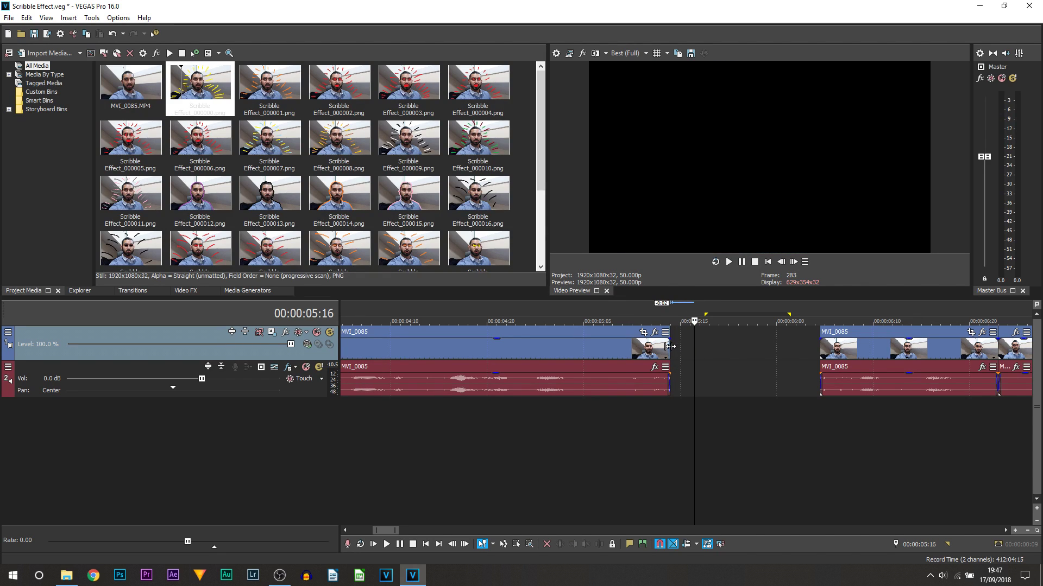
scroll(677, 346, up, 3)
key(ctrl+z)
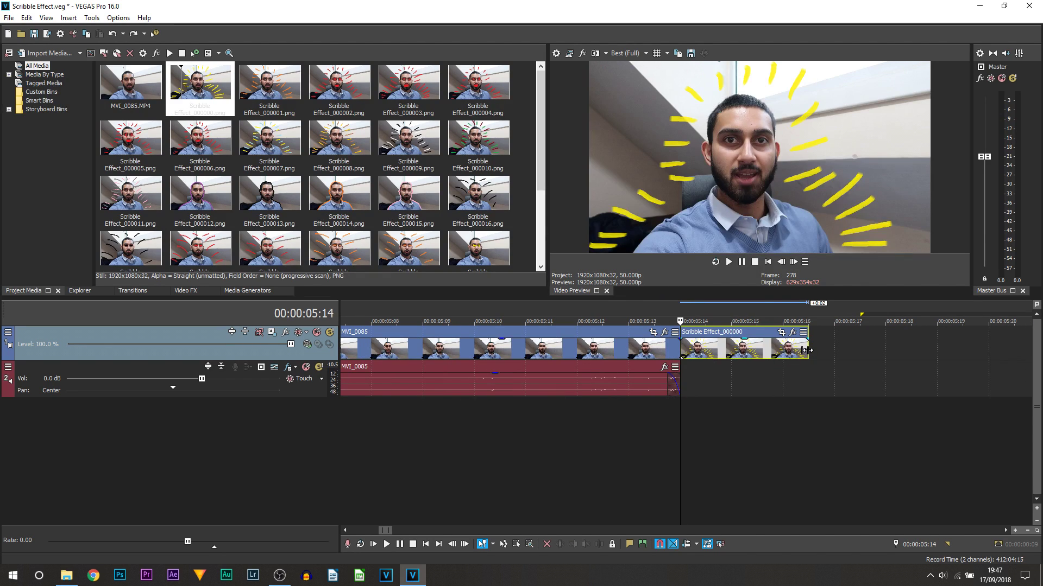
mouse_move(806, 351)
mouse_down()
mouse_move(687, 350)
mouse_move(719, 349)
mouse_up()
key(Right)
scroll(718, 350, down, 1)
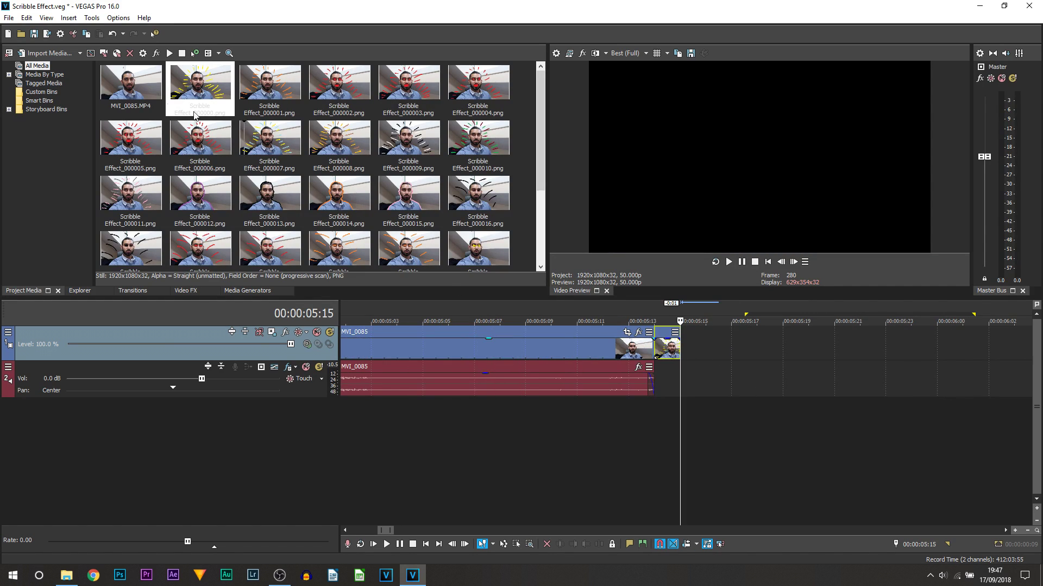
- Add Scribble Effect_000001 through _000004 in order, trimming the last to end at 05:18
mouse_move(271, 86)
mouse_down()
mouse_move(693, 355)
mouse_move(703, 351)
mouse_up()
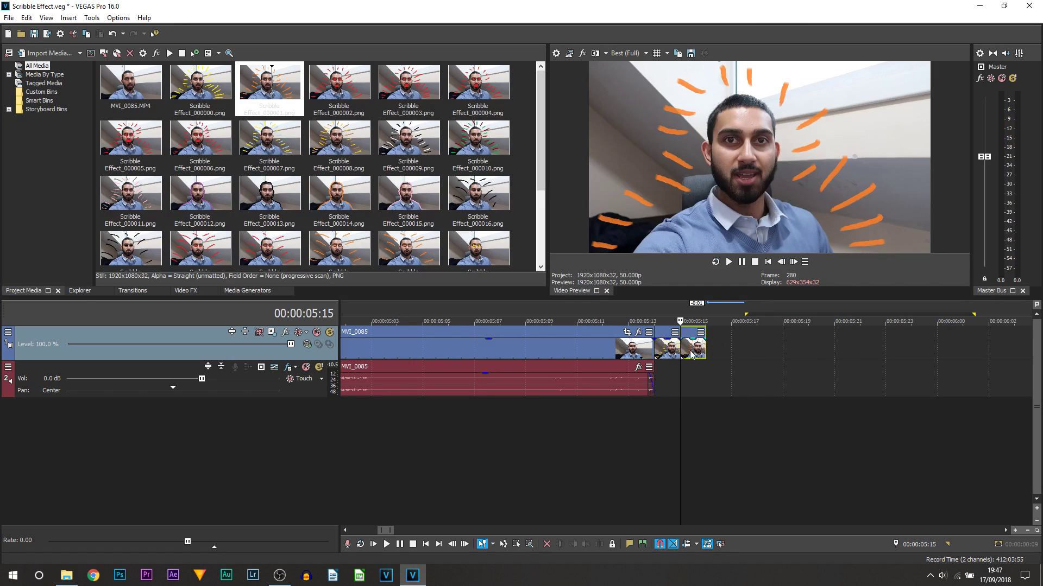
click(705, 351)
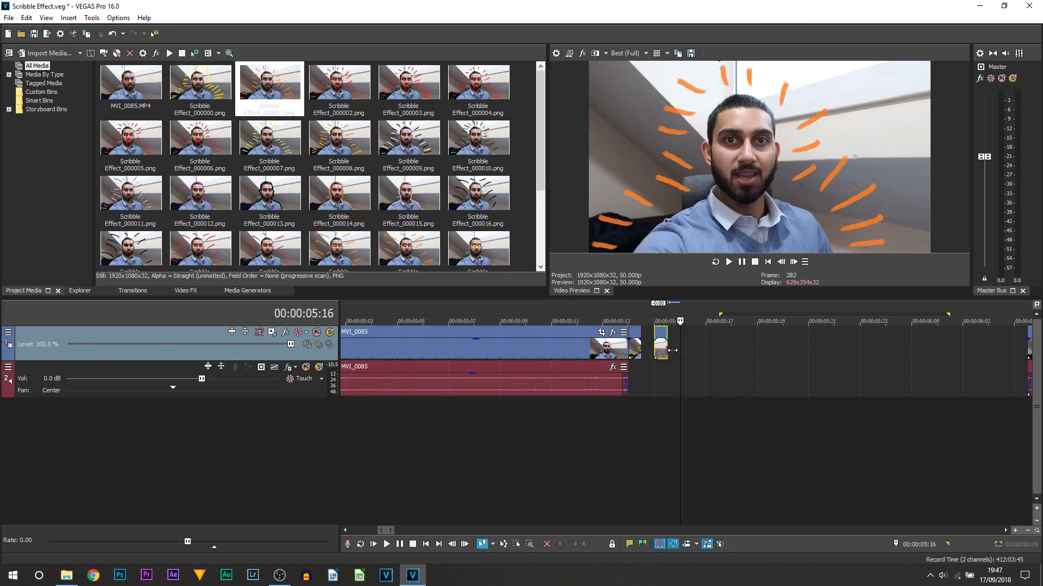
mouse_move(338, 86)
mouse_down()
mouse_move(689, 381)
mouse_move(668, 367)
mouse_move(667, 351)
mouse_up()
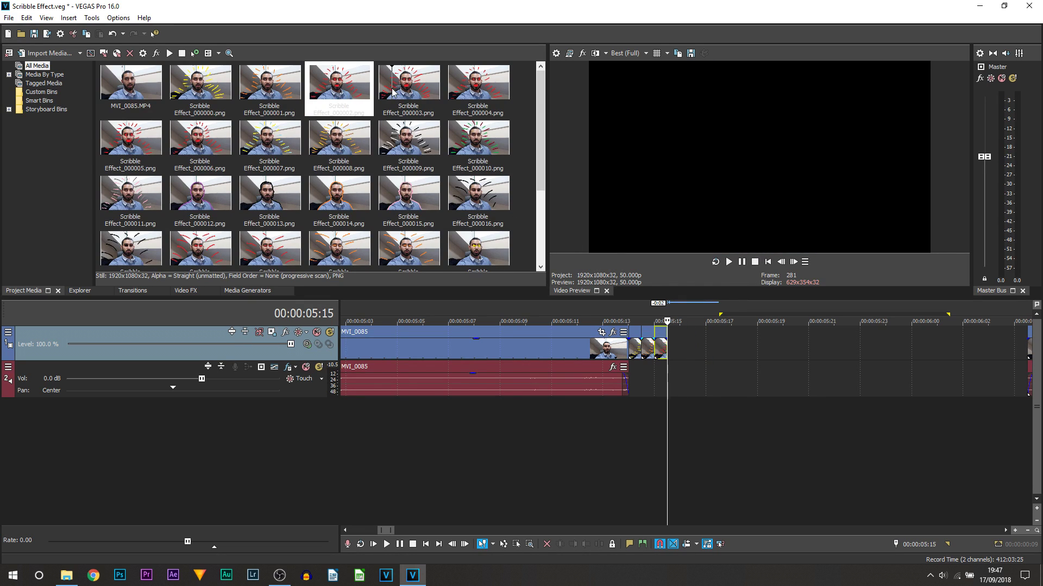
mouse_move(392, 92)
mouse_down()
mouse_move(692, 346)
mouse_move(684, 351)
mouse_up()
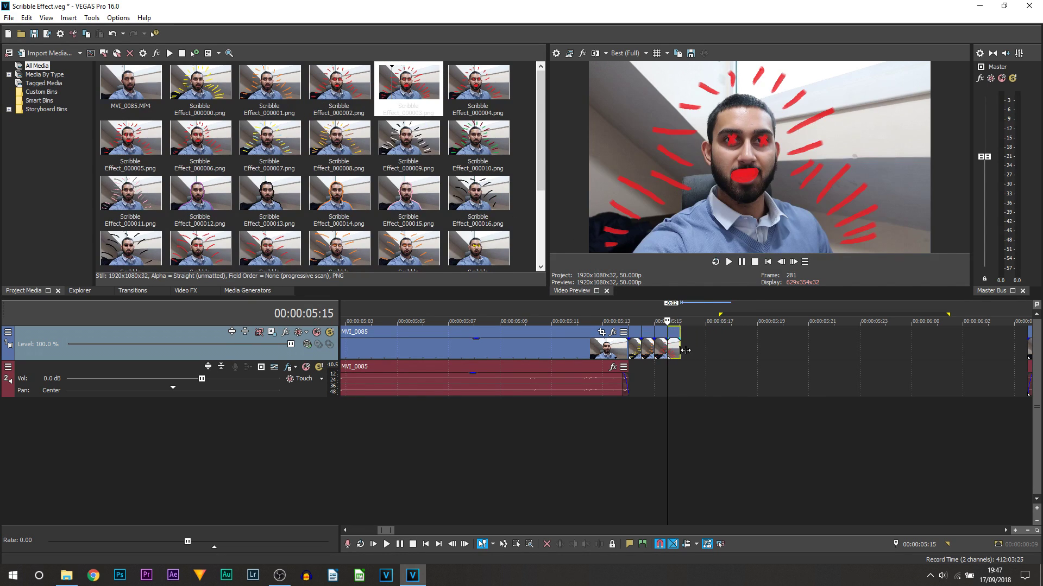
drag(477, 86, 578, 206)
drag(684, 364, 686, 362)
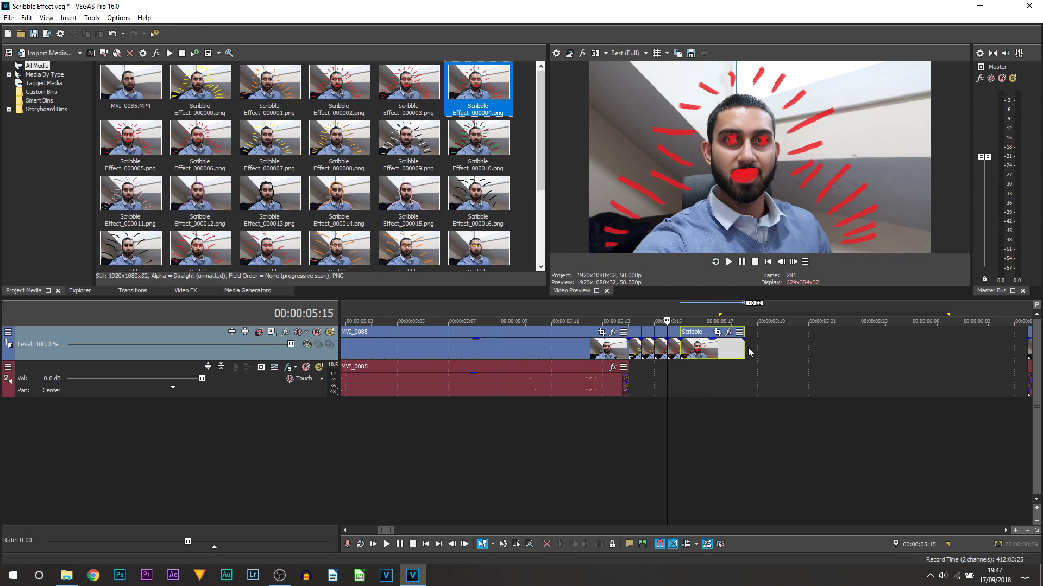
click(748, 352)
drag(742, 348, 693, 349)
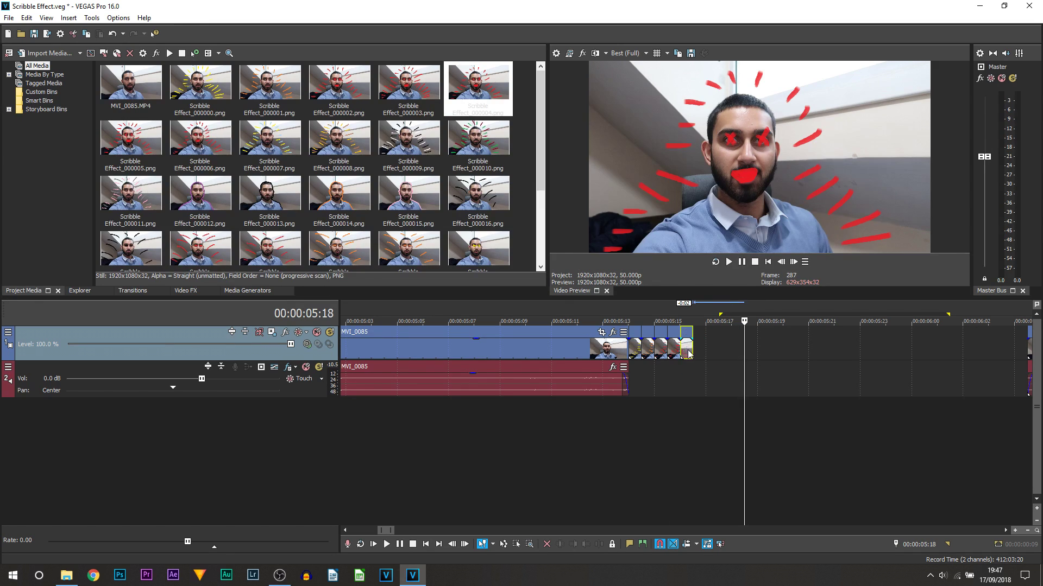
- Append Scribble Effect_000005 and the next five stills to the video track
drag(131, 139, 763, 359)
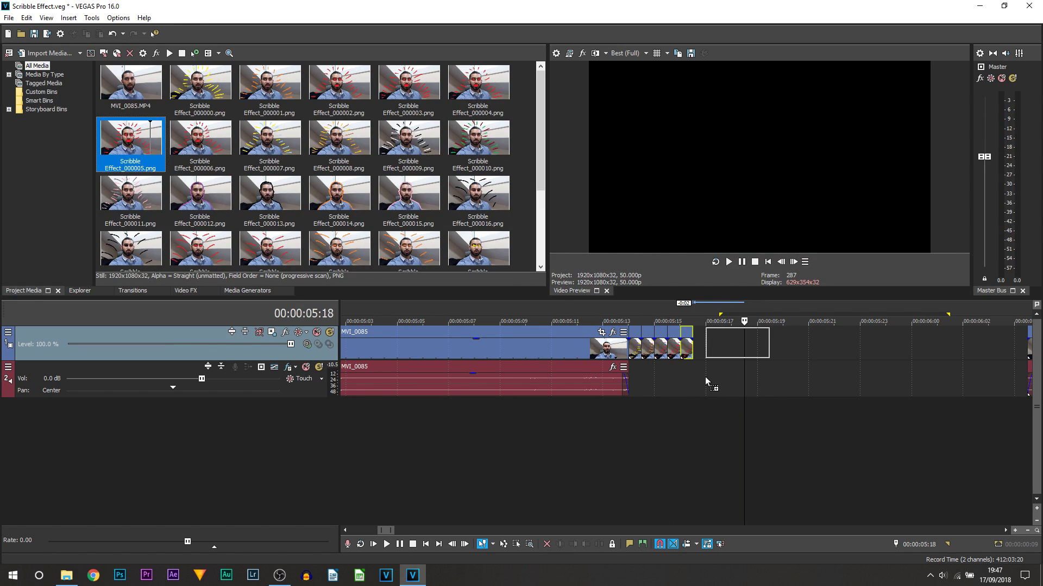
drag(200, 138, 757, 350)
drag(269, 138, 760, 351)
drag(339, 138, 762, 350)
drag(407, 139, 763, 350)
drag(476, 138, 764, 350)
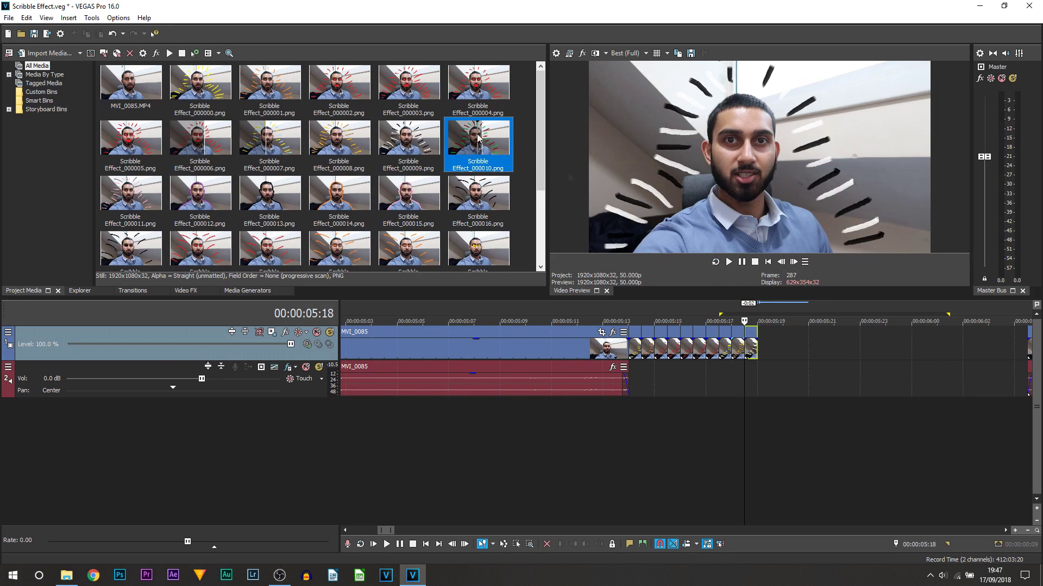
- Append the remaining scribble stills in order, then select the final Scribble Effect_000030
key(Right)
key(Return)
key(Right)
key(Return)
key(Right)
key(Return)
key(Right)
key(Return)
key(Right)
key(Return)
key(Right)
key(Return)
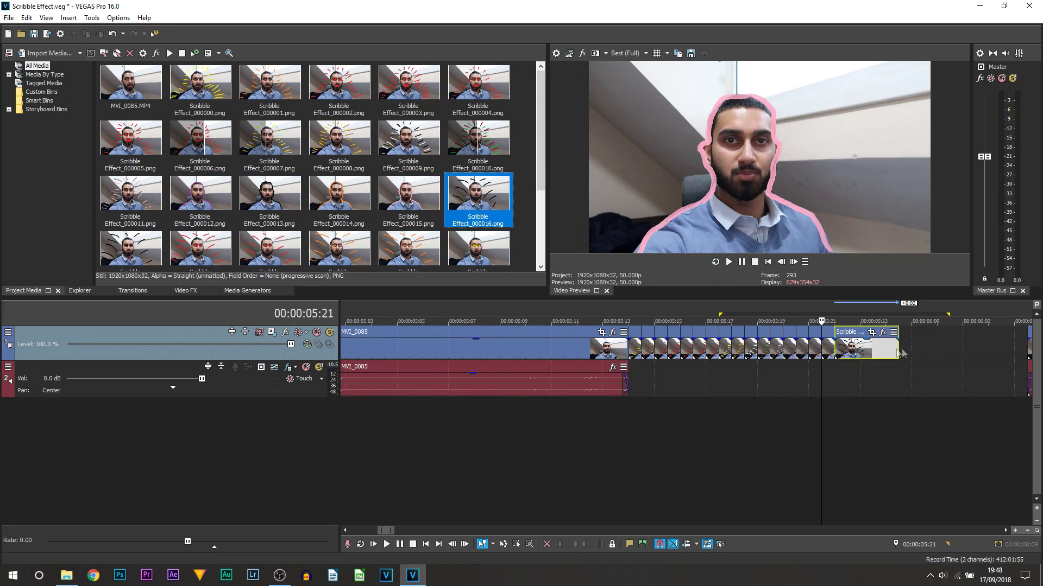
key(Right)
key(Return)
key(Right)
key(Return)
key(Right)
key(Return)
key(Right)
key(Return)
key(Right)
key(Return)
key(Right)
key(Return)
key(Right)
key(Return)
key(Right)
key(Return)
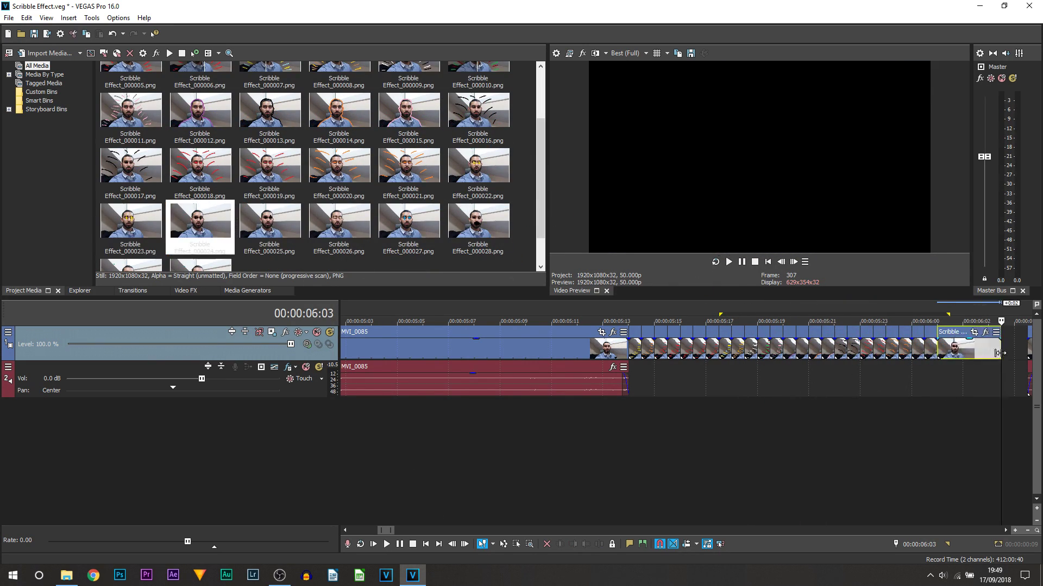
key(Right)
key(Return)
key(Right)
key(Return)
key(Right)
key(Return)
key(Right)
key(Return)
key(Right)
key(Return)
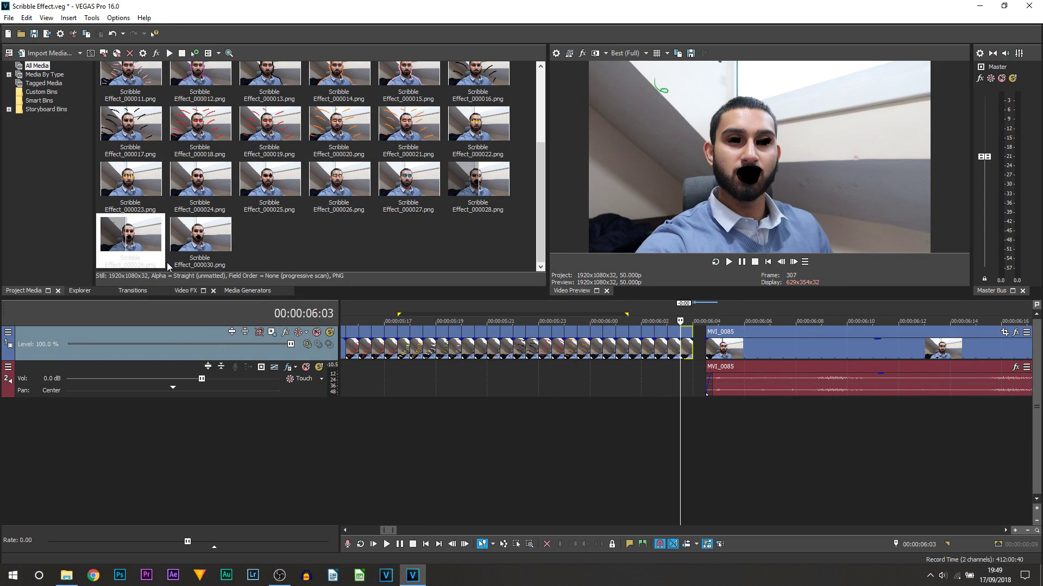
click(190, 268)
- Place Scribble Effect_000030 on the timeline and scrub between 05:02 and 05:11
mouse_move(190, 269)
mouse_down()
mouse_move(748, 370)
mouse_move(707, 361)
mouse_up()
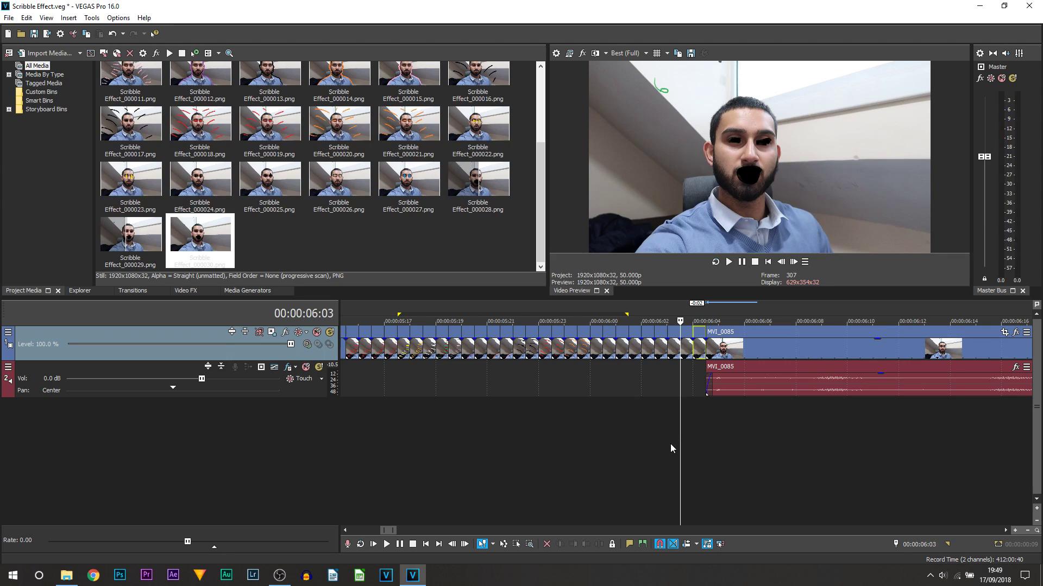
scroll(671, 446, down, 2)
click(462, 450)
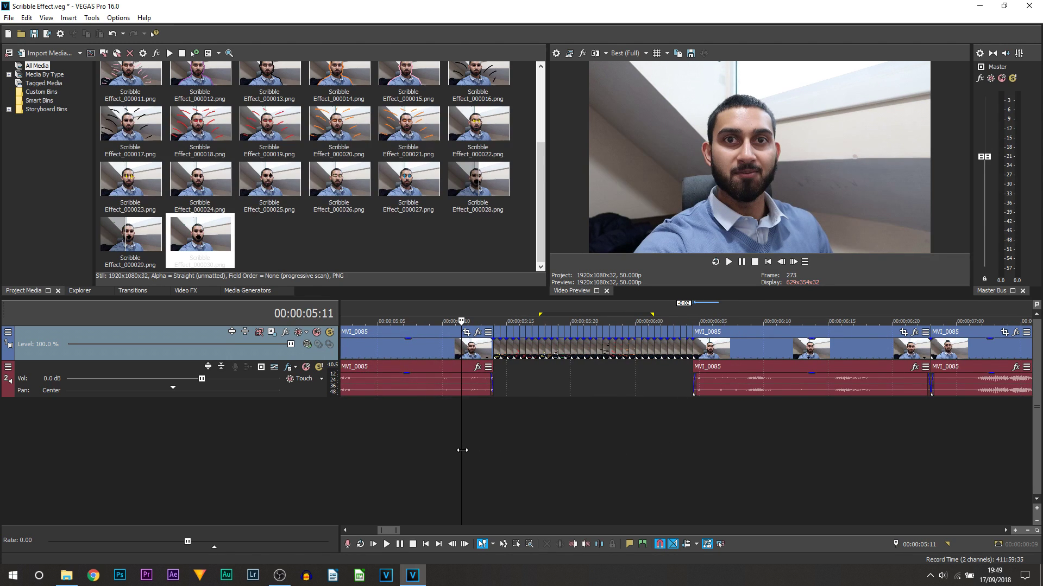
click(487, 454)
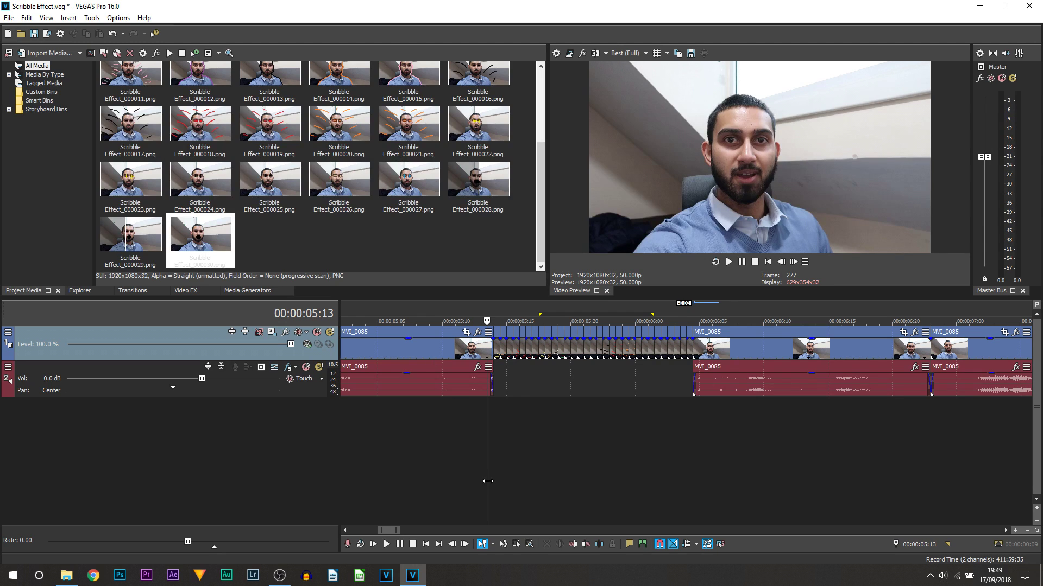
click(443, 487)
scroll(544, 477, down, 2)
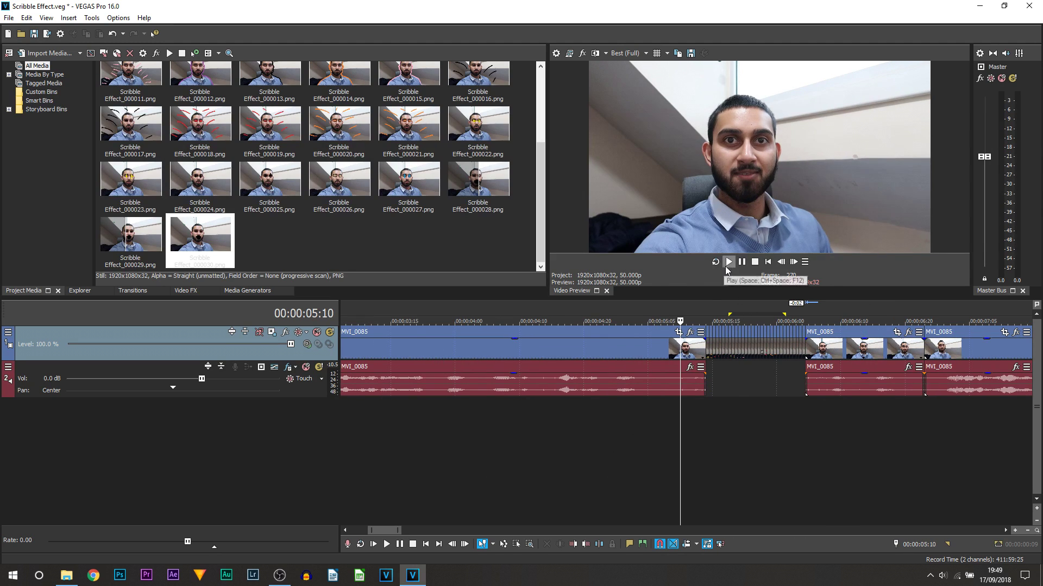
click(631, 408)
scroll(660, 415, down, 2)
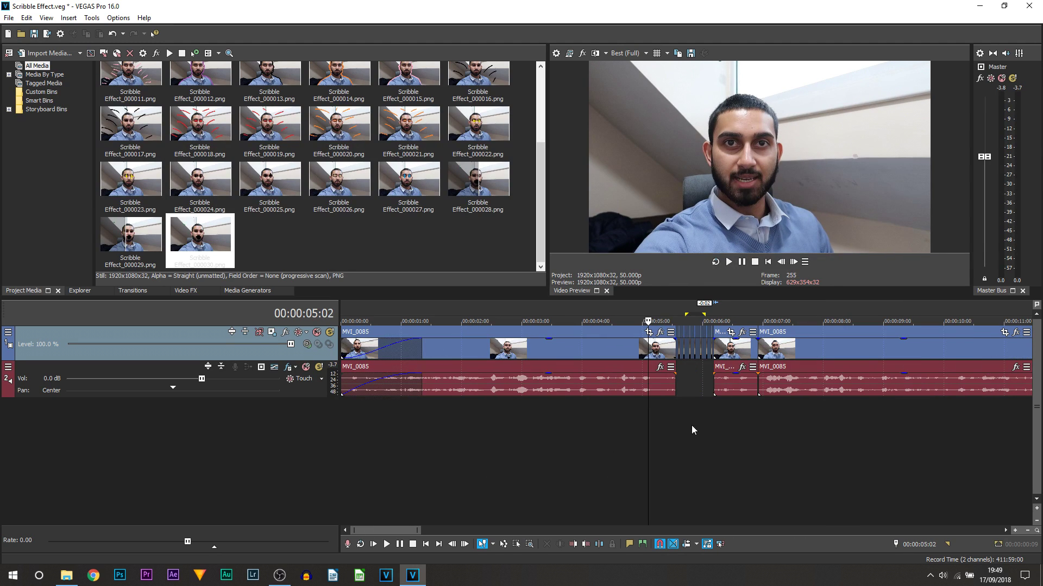
- Set preview quality to Auto and play the scribble sequence from just before it
click(634, 54)
mouse_move(684, 76)
click(685, 77)
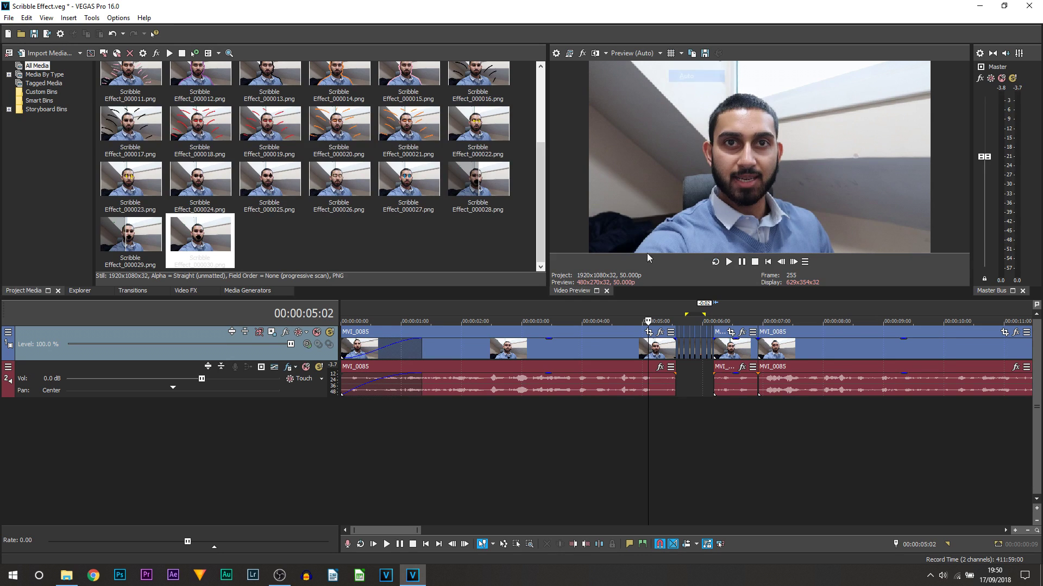
click(449, 469)
click(545, 458)
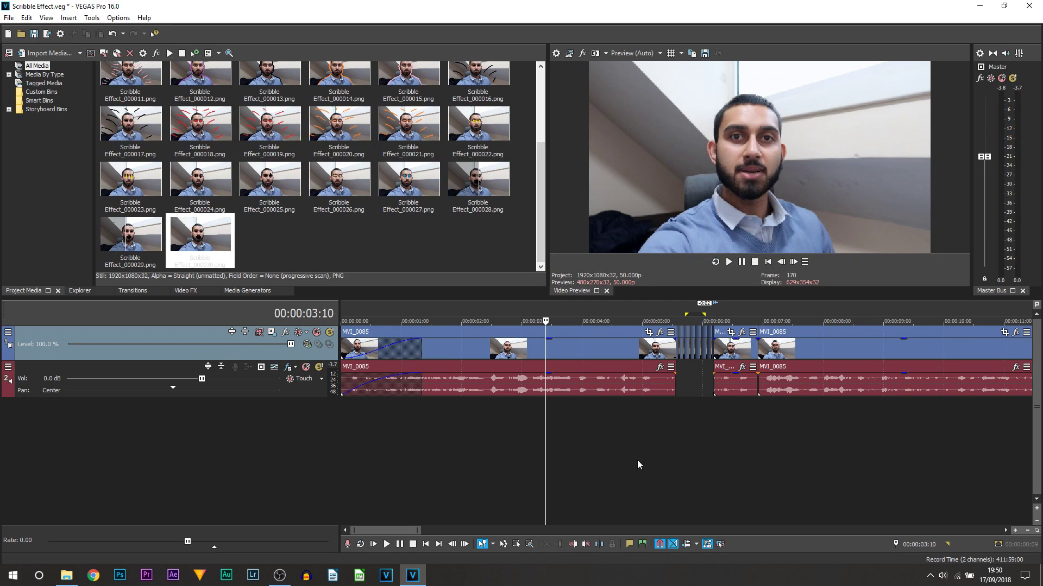
key(space)
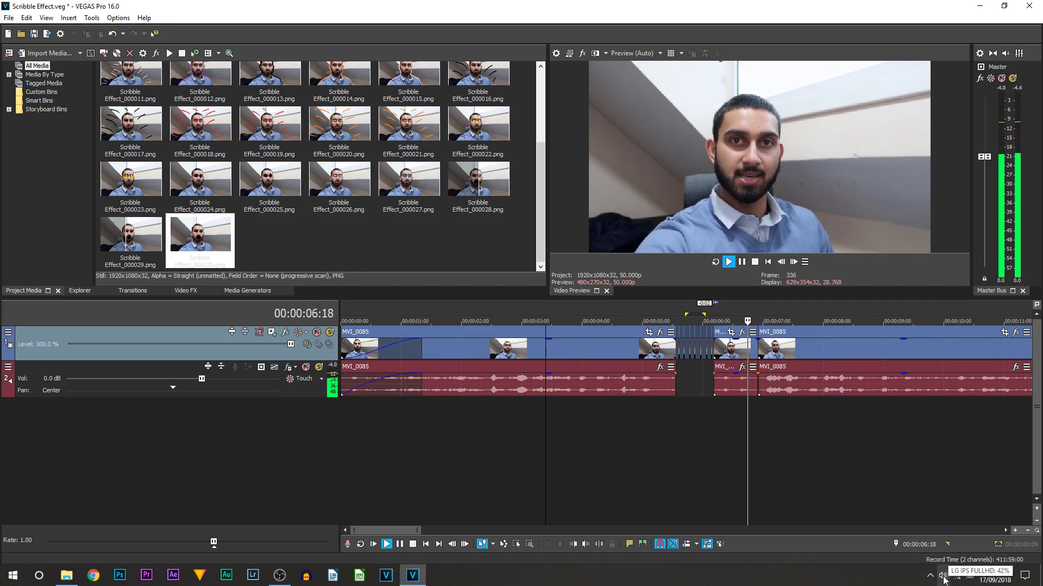
click(733, 261)
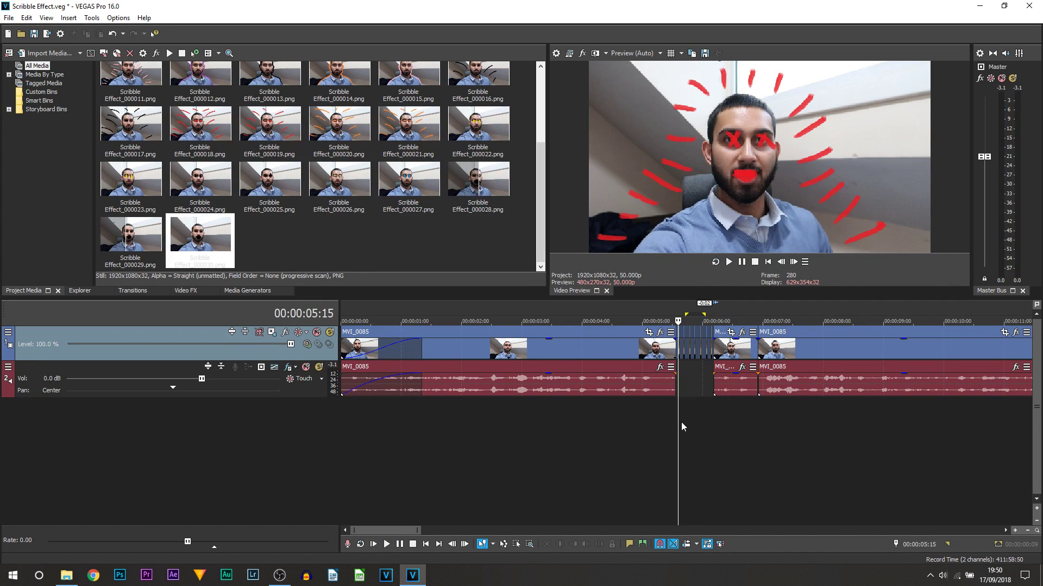
scroll(682, 427, down, 1)
scroll(680, 426, down, 1)
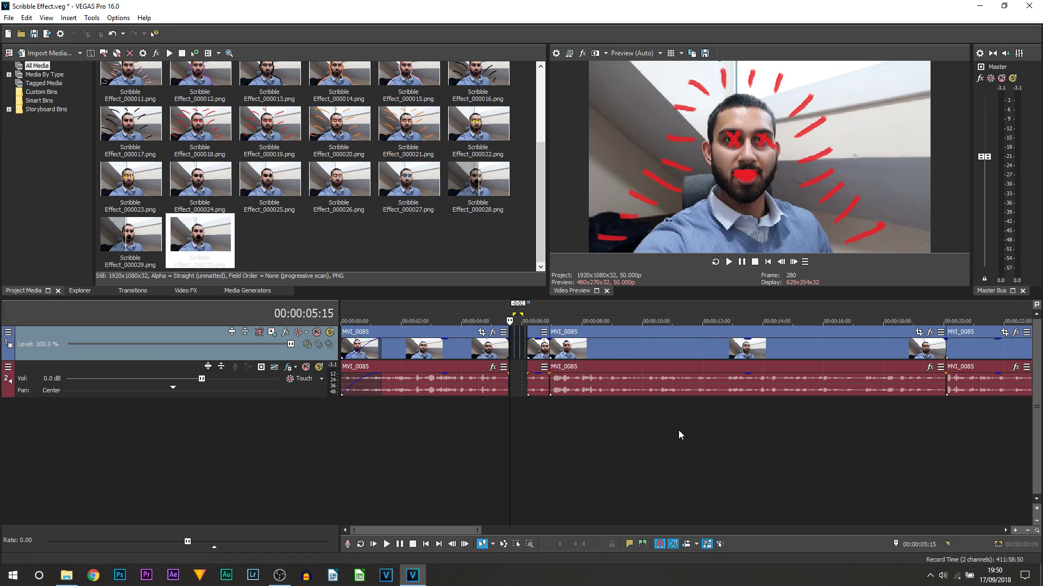
scroll(679, 430, down, 1)
- Select the short end clip near 30:00 and move its video away from its audio
click(797, 380)
scroll(797, 381, up, 2)
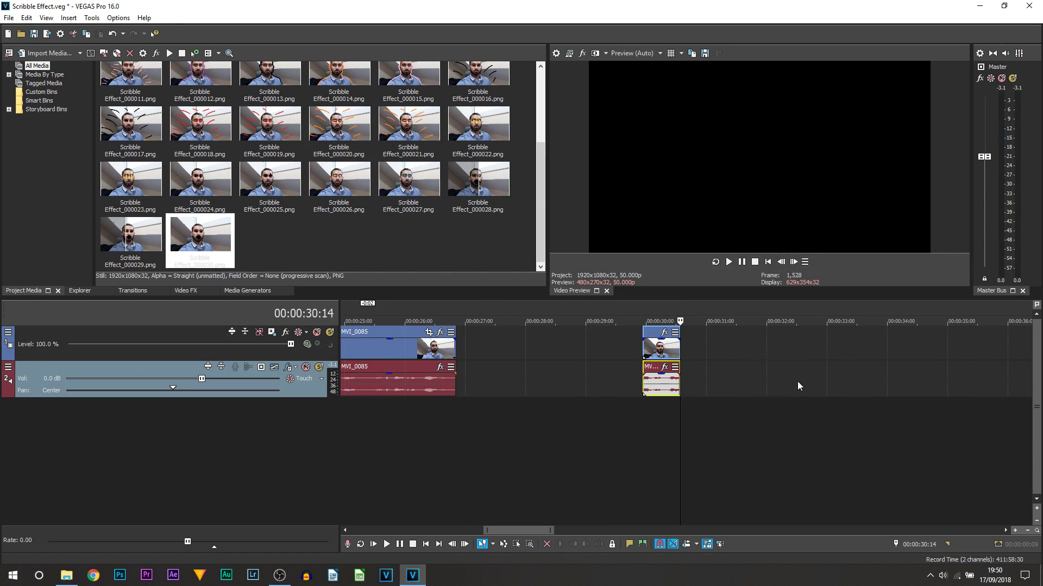
key(Left)
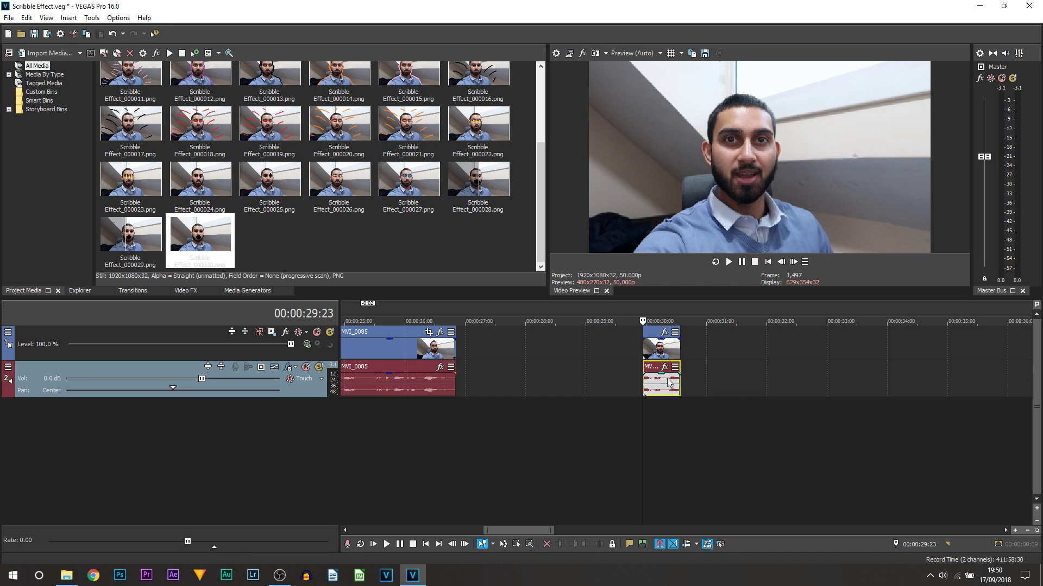
click(657, 391)
drag(665, 352, 795, 341)
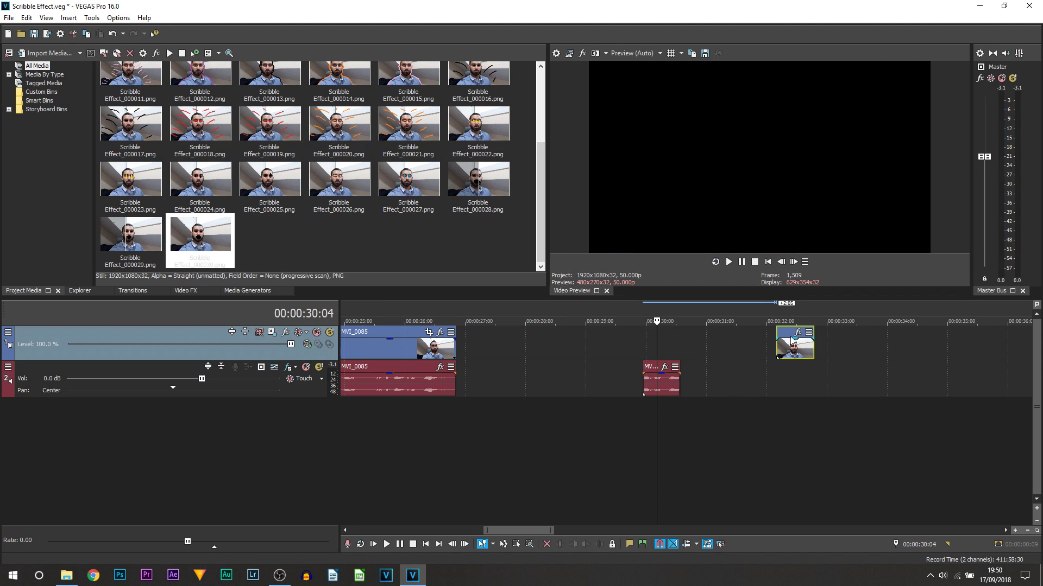
- Move the leftover audio under the scribble stills, ending at 06:04, with playback starting near 04:03
click(666, 387)
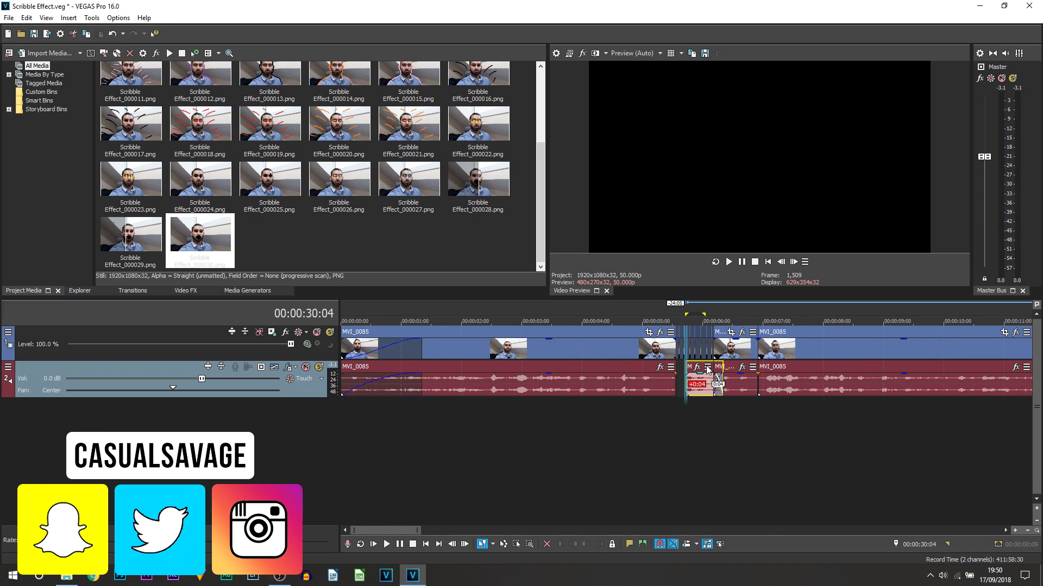
drag(708, 370, 692, 379)
click(677, 383)
scroll(677, 383, up, 5)
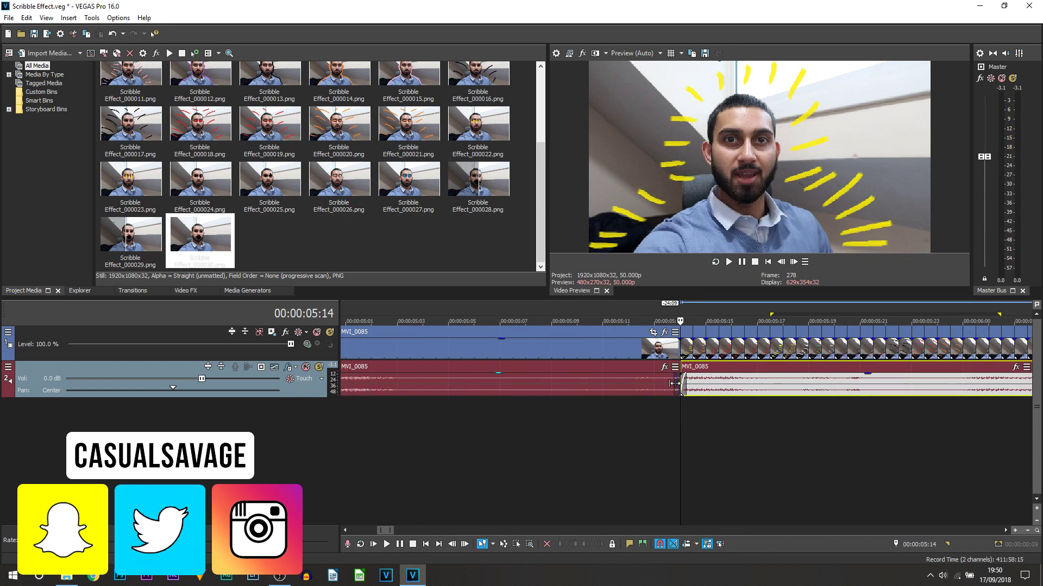
click(877, 383)
scroll(679, 407, up, 5)
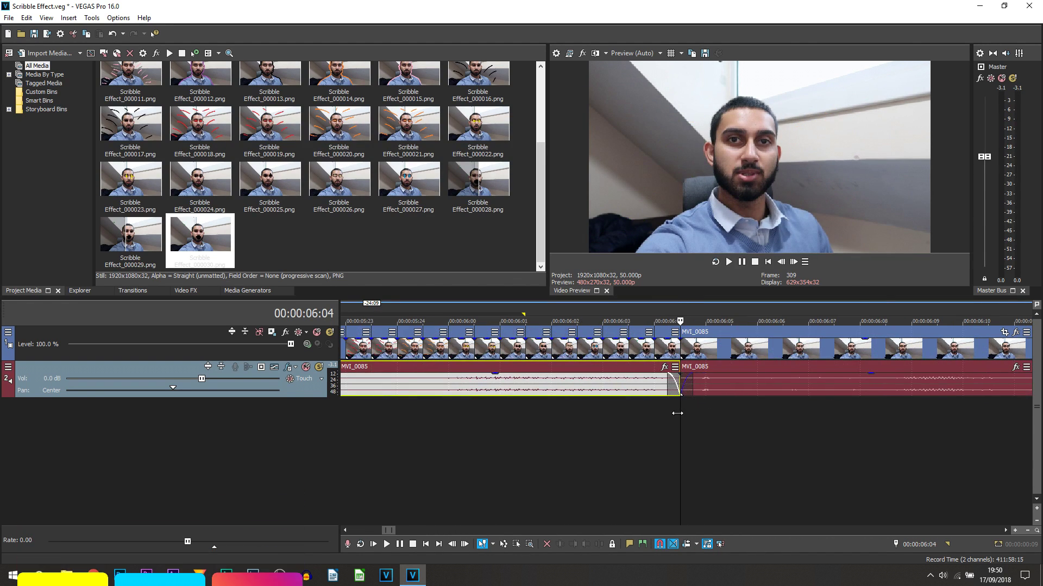
scroll(676, 417, down, 3)
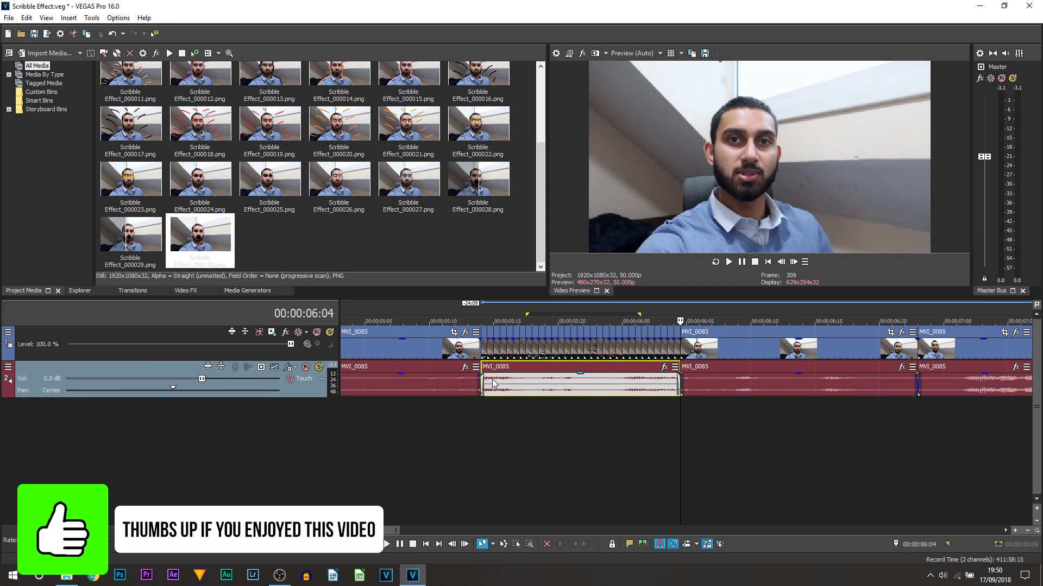
scroll(500, 318, down, 2)
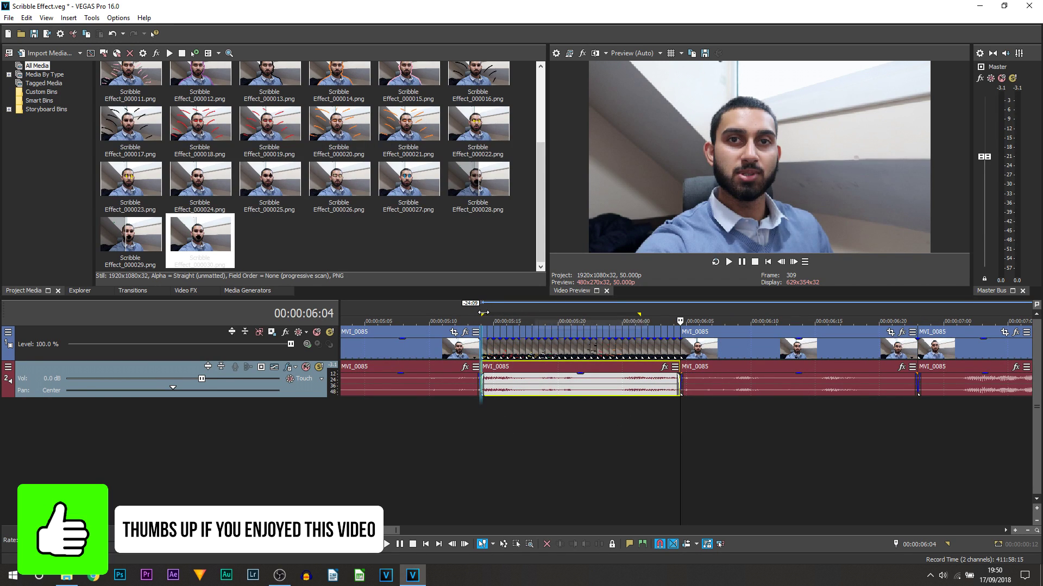
click(491, 447)
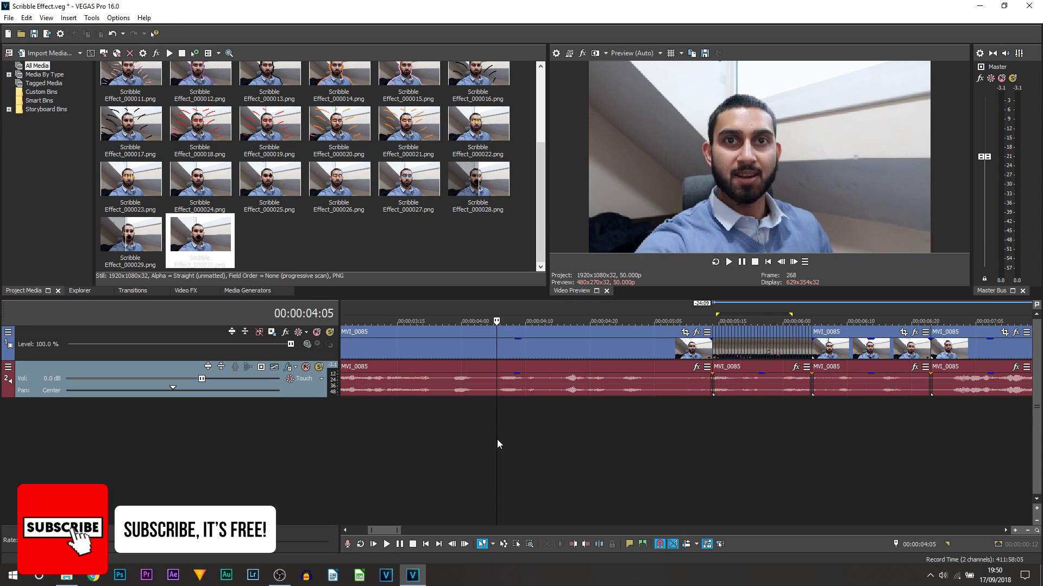
- Preview the realigned section, then mark the scribble span as a looping region
key(space)
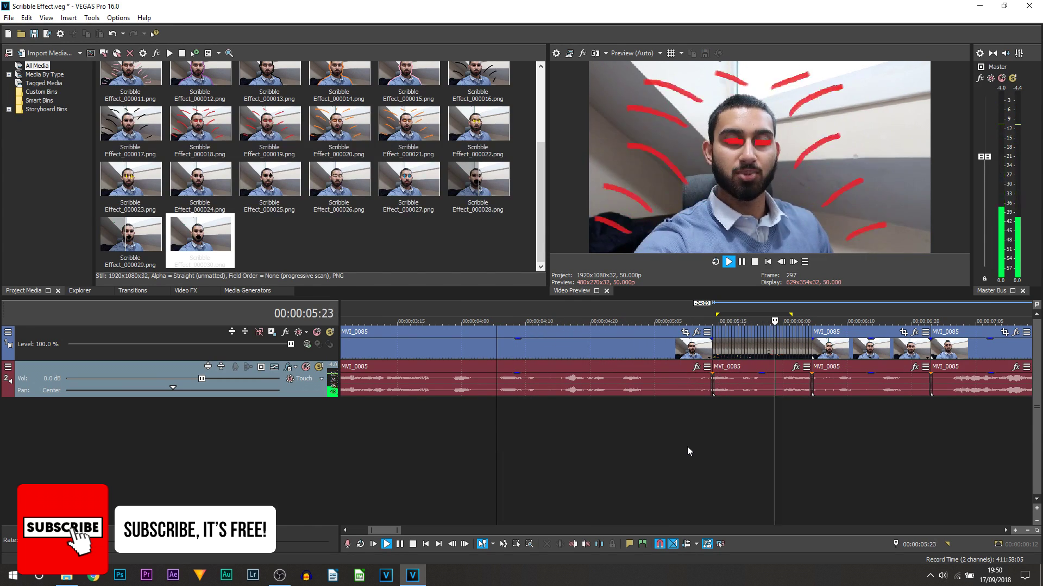
key(space)
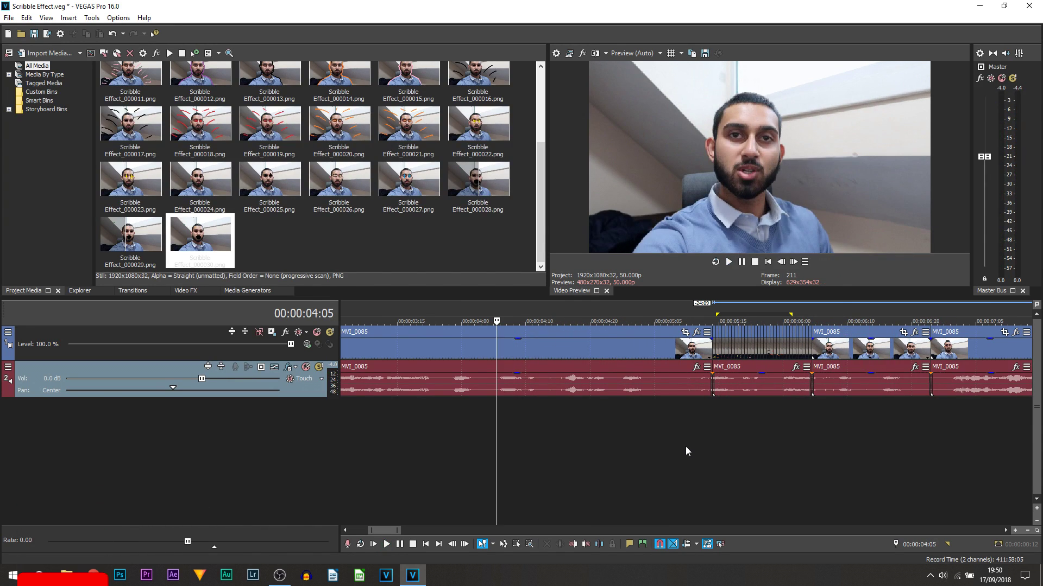
scroll(685, 447, down, 2)
scroll(635, 407, down, 2)
double_click(695, 384)
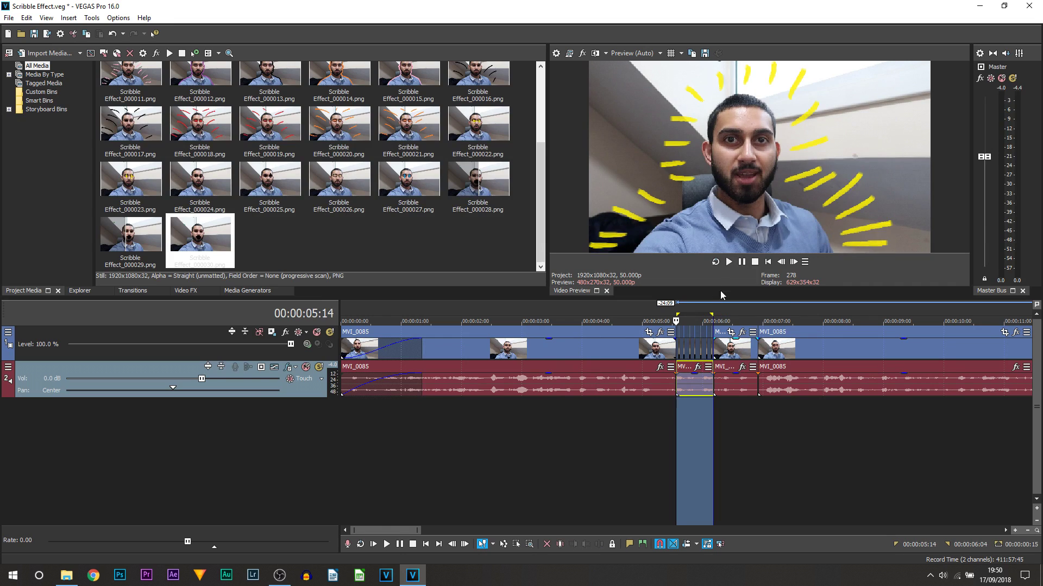
key(q)
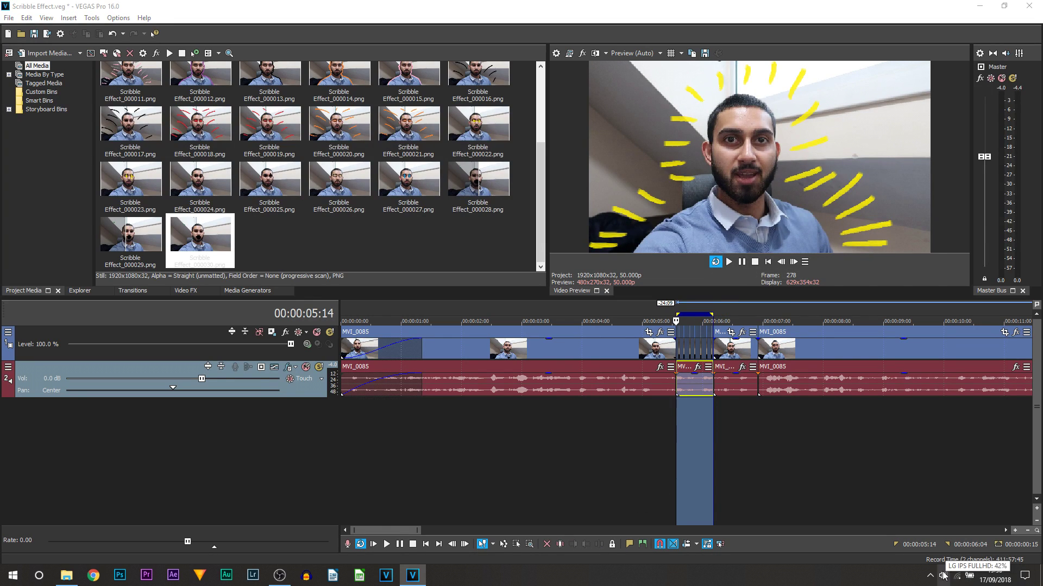
- Mute the computer's volume and play the looped scribble sequence
click(944, 576)
click(885, 550)
click(823, 415)
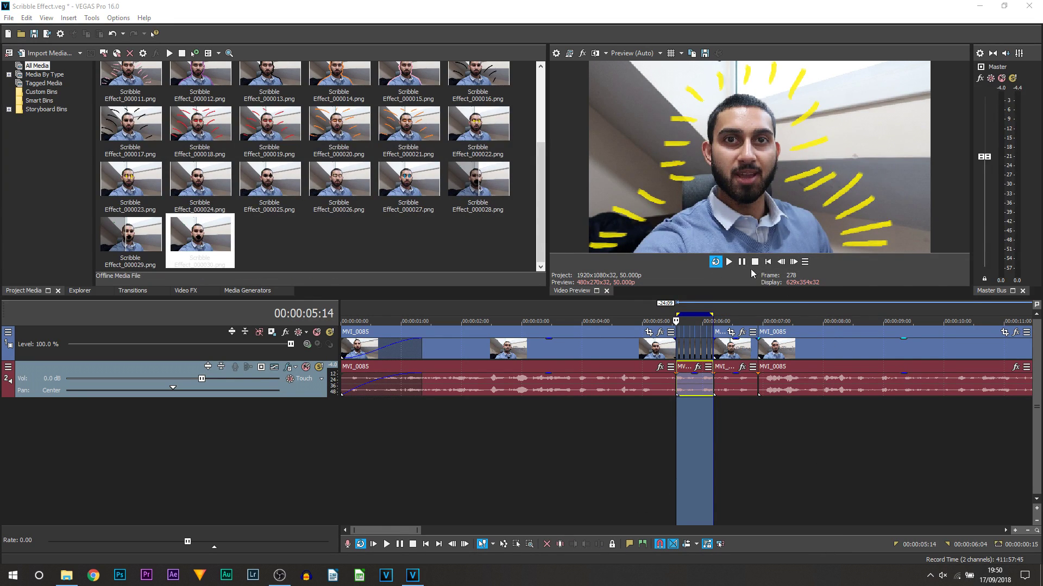
click(742, 262)
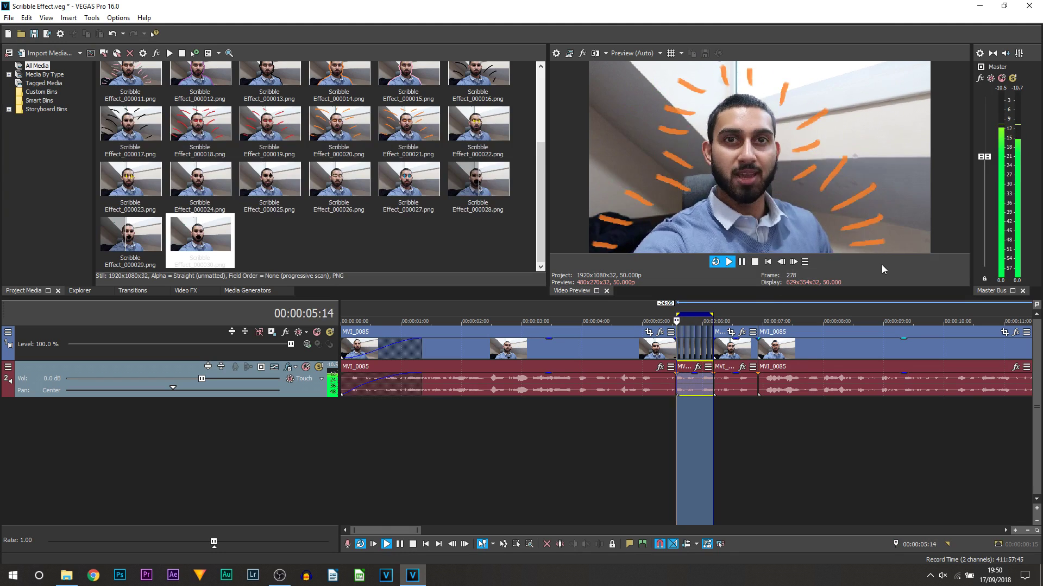